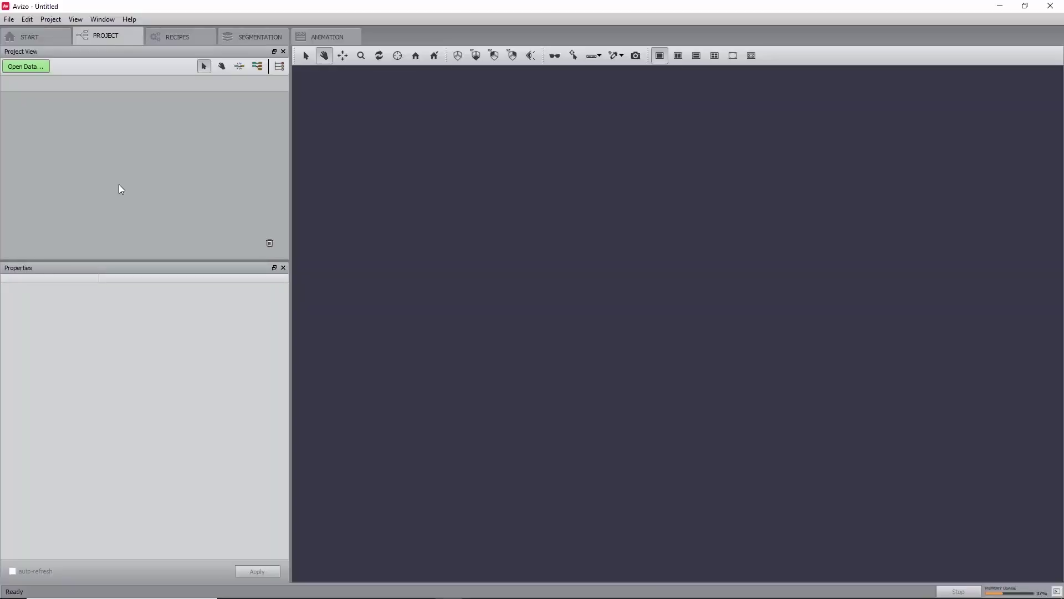
# Load BCI_reference.am from the tutorials/xvolumecorrelation data folder into the project.
pyautogui.click(31, 72)
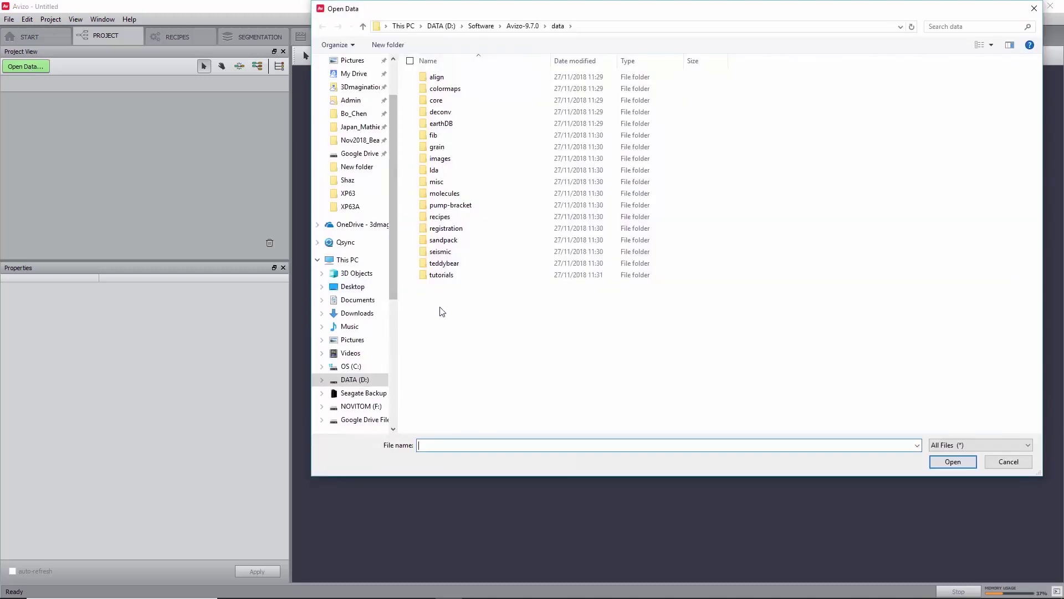
pyautogui.doubleClick(443, 275)
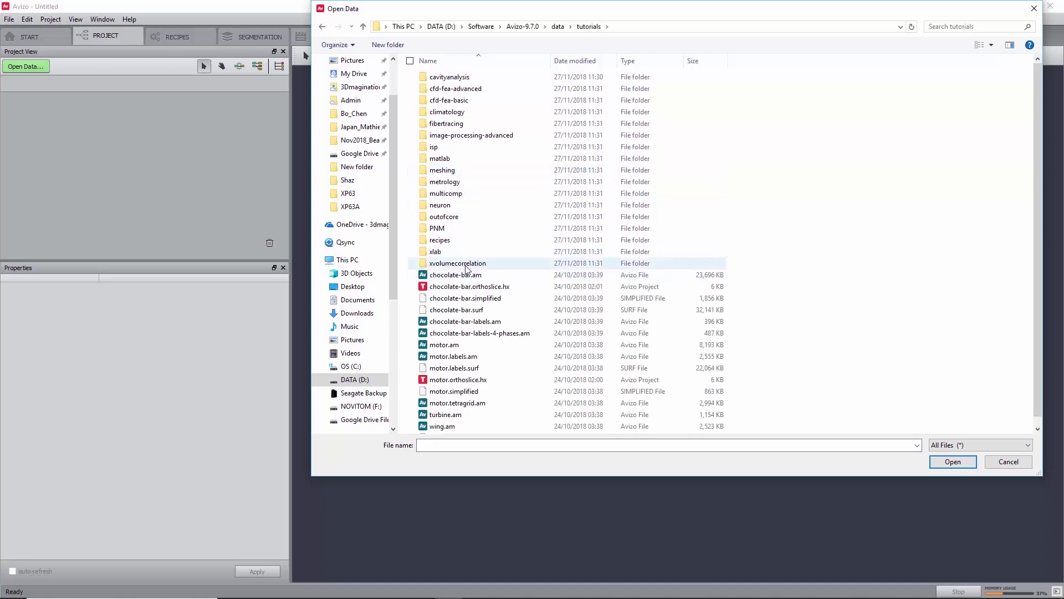
pyautogui.doubleClick(459, 263)
pyautogui.doubleClick(464, 88)
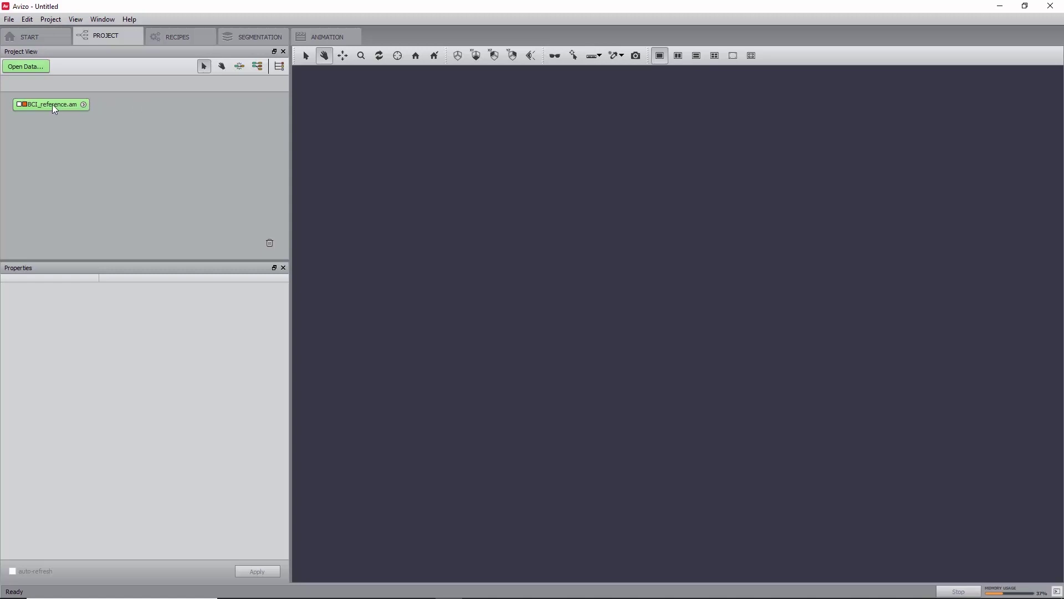
# Display BCI_reference.am with an Ortho Slice in the yz orientation.
pyautogui.click(53, 107)
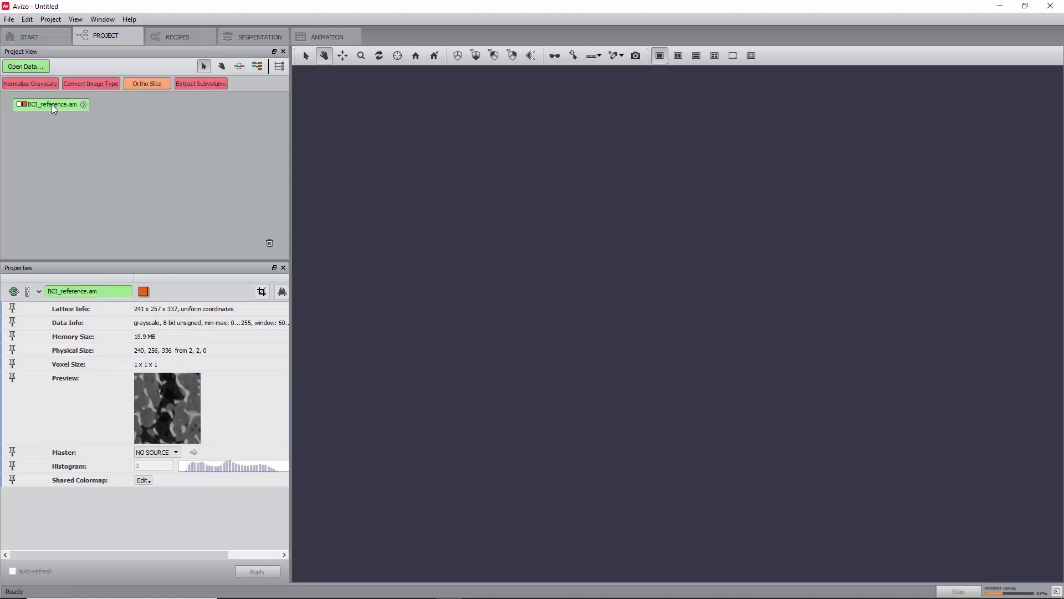
pyautogui.click(145, 84)
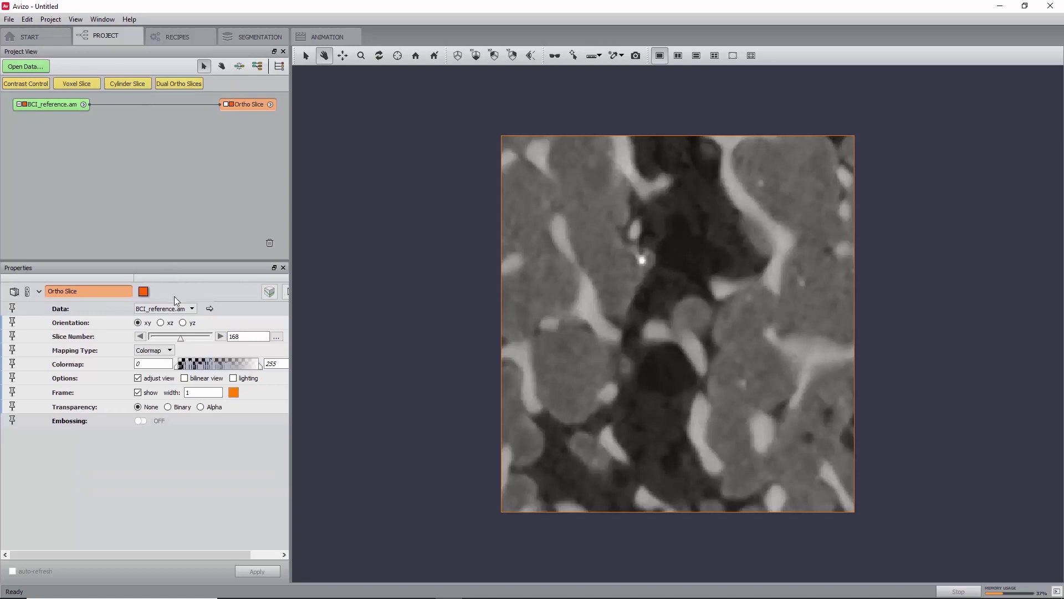
pyautogui.click(183, 323)
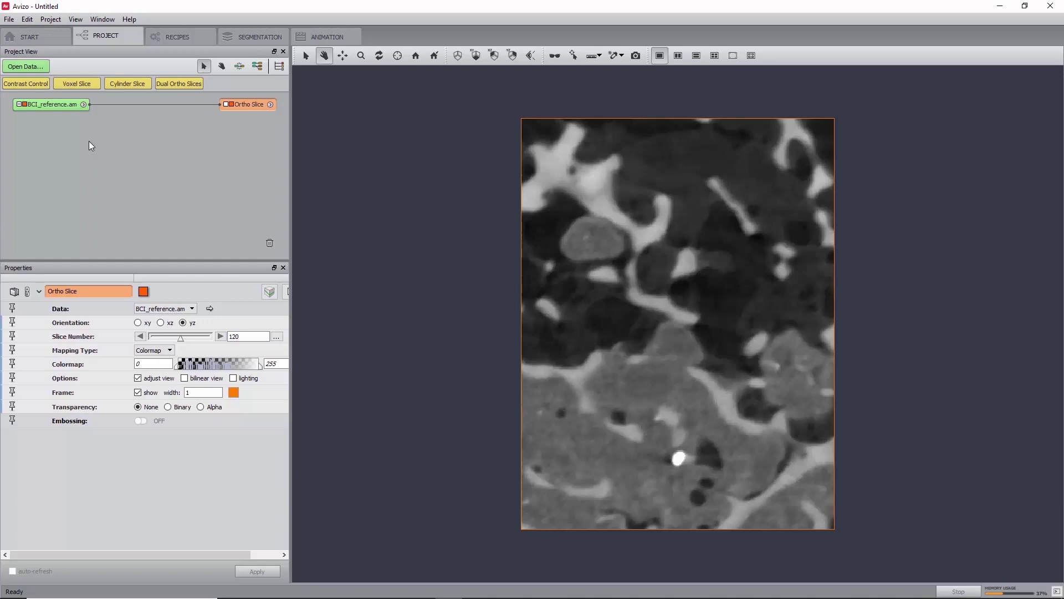
# Attach a Radial Autocorrelation module to BCI_reference.am and compute it.
pyautogui.rightClick(62, 108)
pyautogui.write('radial')
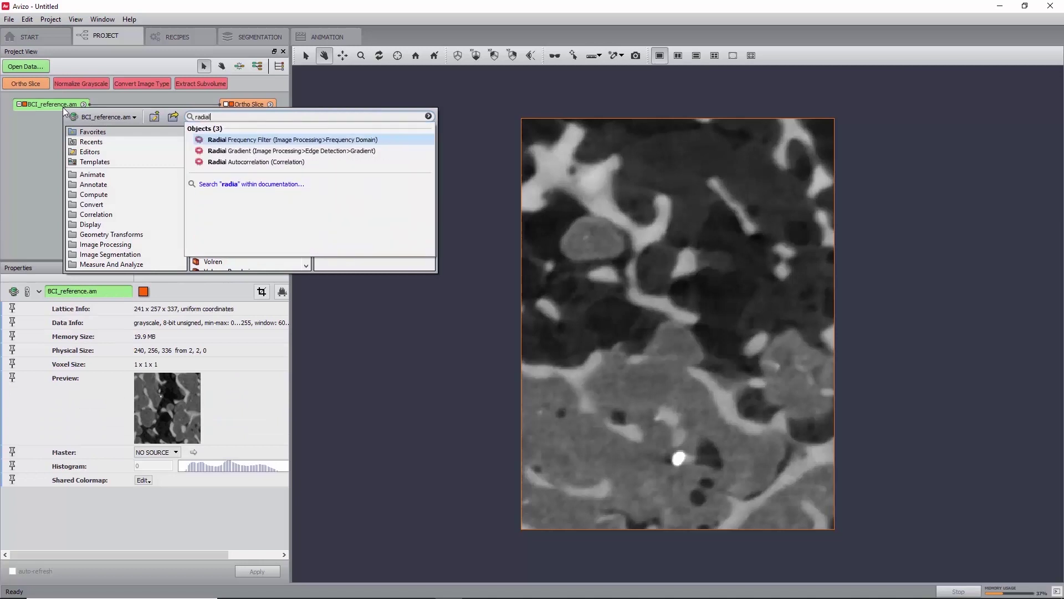
pyautogui.click(231, 161)
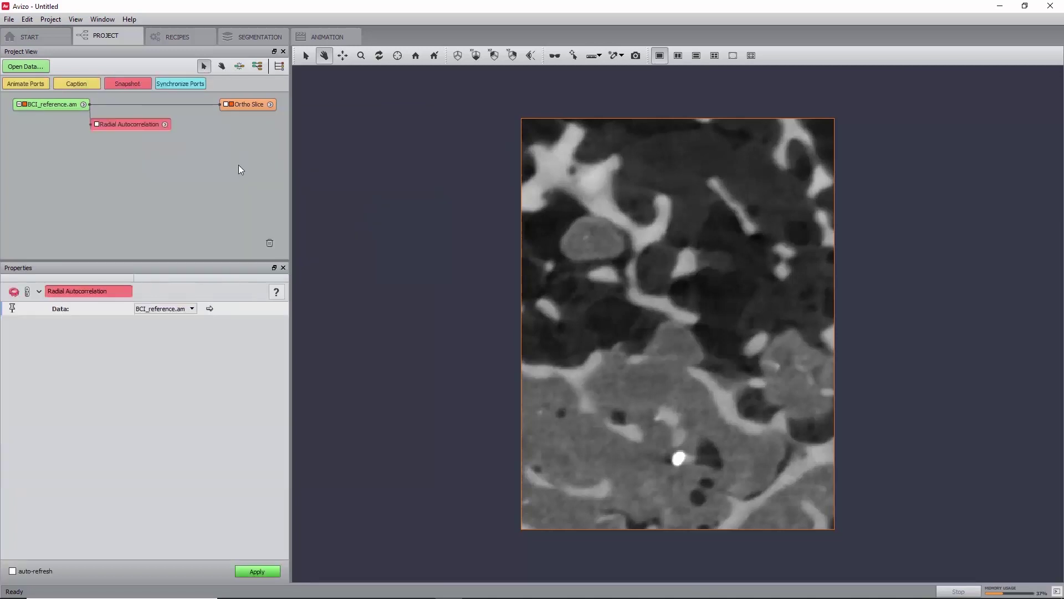
pyautogui.click(266, 568)
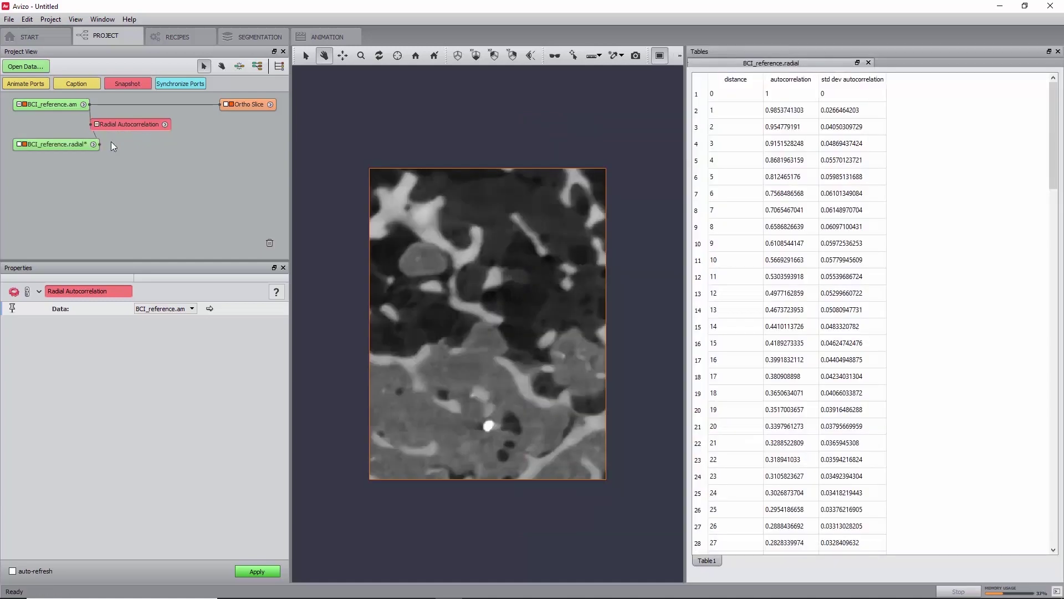
# Attach a Plot Spreadsheet module to the radial autocorrelation result.
pyautogui.click(80, 143)
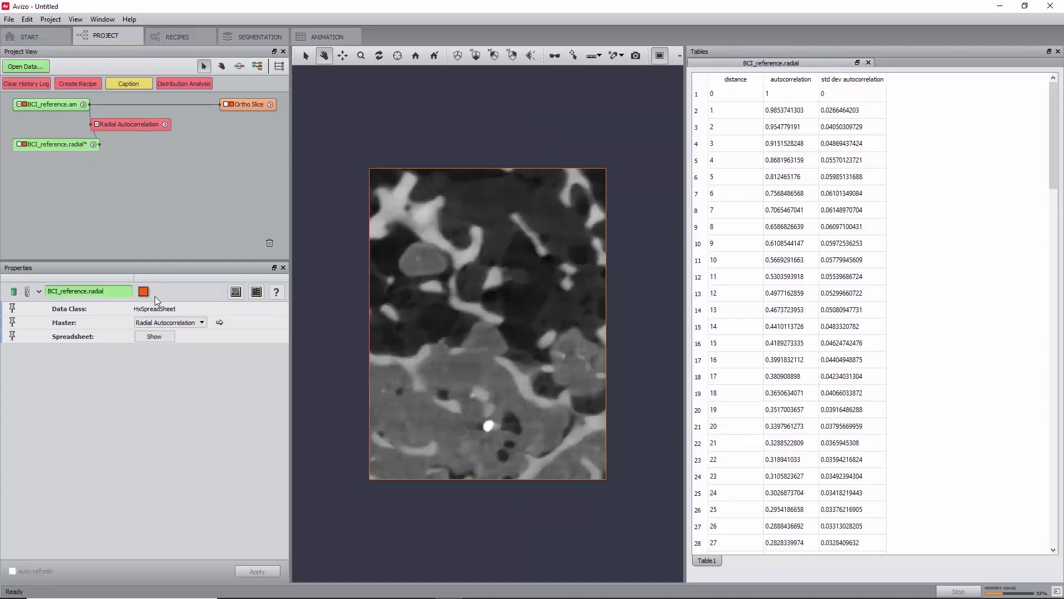
pyautogui.rightClick(52, 143)
pyautogui.write('pl')
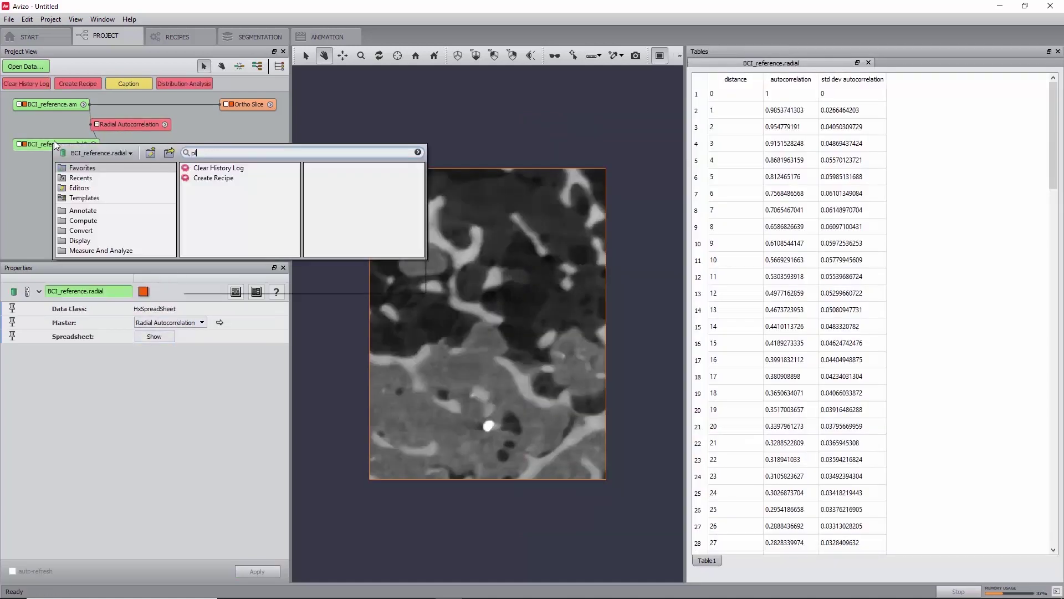
pyautogui.write('ot')
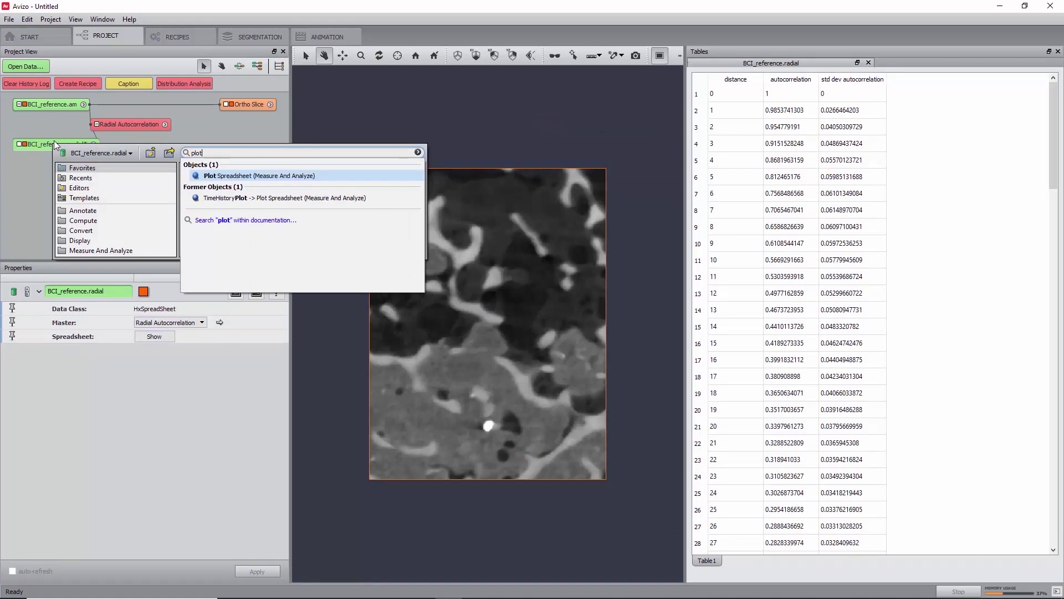
pyautogui.press('Return')
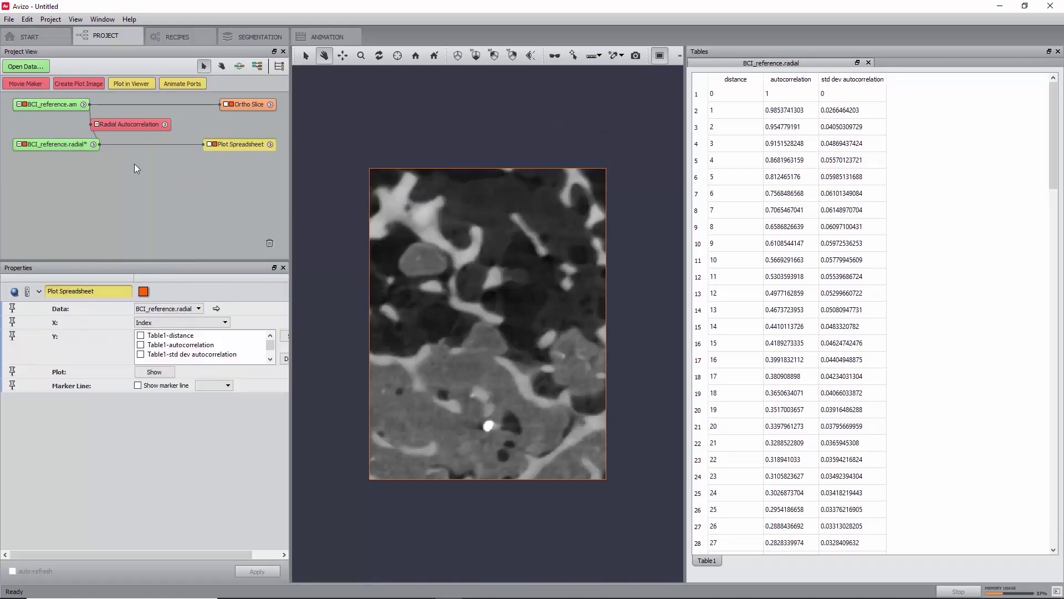
# Plot Table1-autocorrelation on Y against Table1-distance on X and show the plot.
pyautogui.click(144, 324)
pyautogui.click(145, 339)
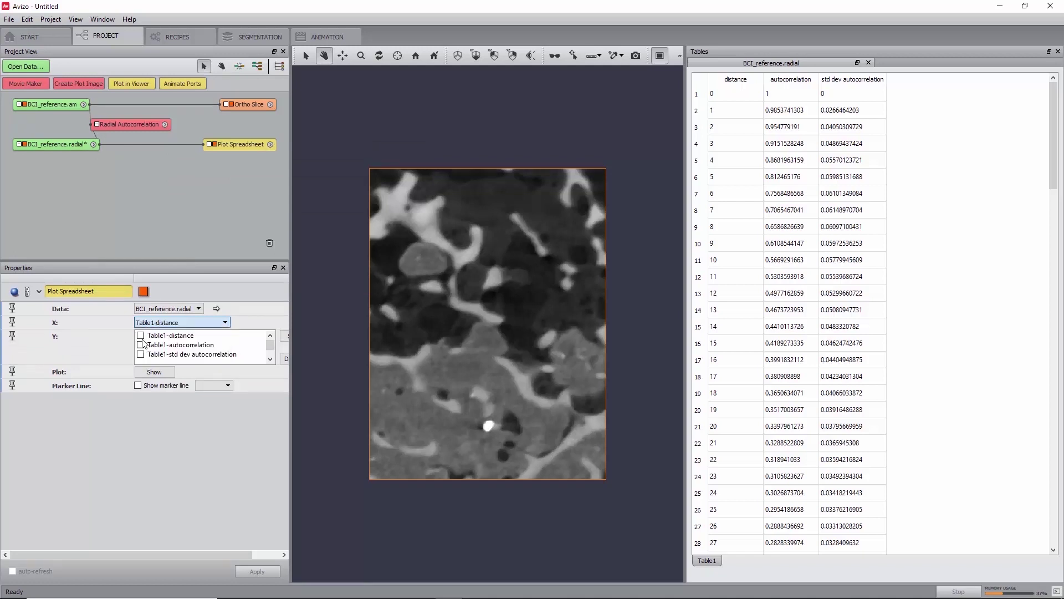
pyautogui.click(141, 345)
pyautogui.click(168, 376)
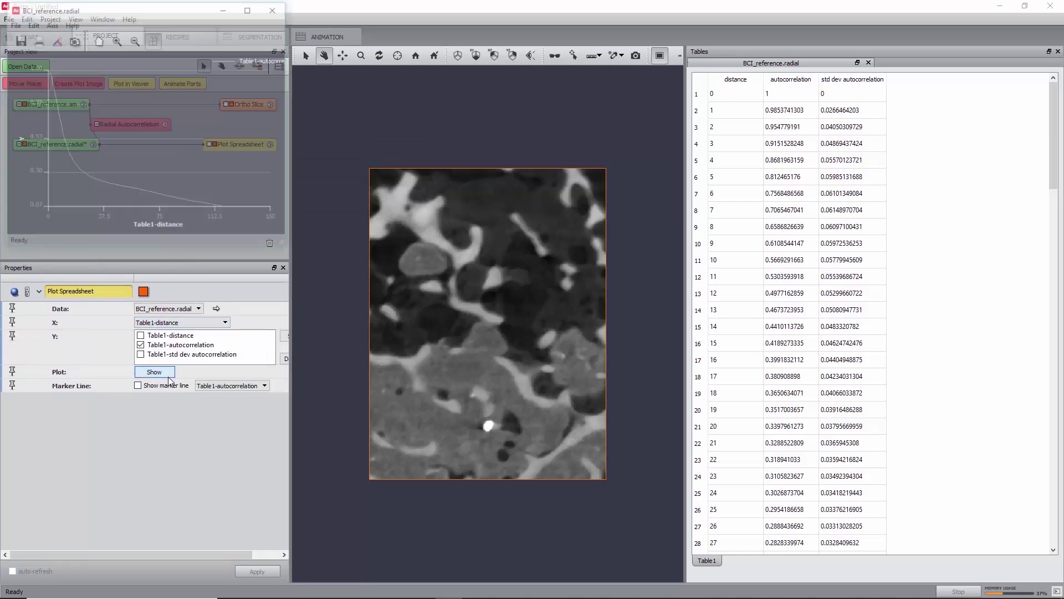
# Enlarge the autocorrelation plot to examine where the curve flattens, and close the plot window and the results table.
pyautogui.moveTo(183, 9); pyautogui.dragTo(392, 110)
pyautogui.moveTo(494, 331); pyautogui.dragTo(810, 451)
pyautogui.moveTo(397, 352); pyautogui.dragTo(425, 328)
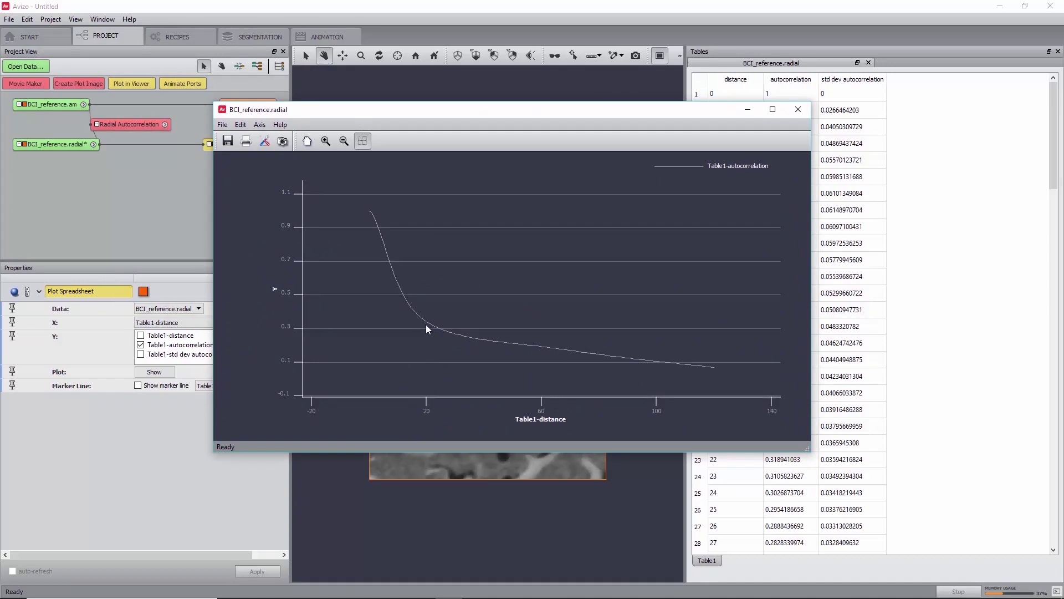
pyautogui.click(802, 115)
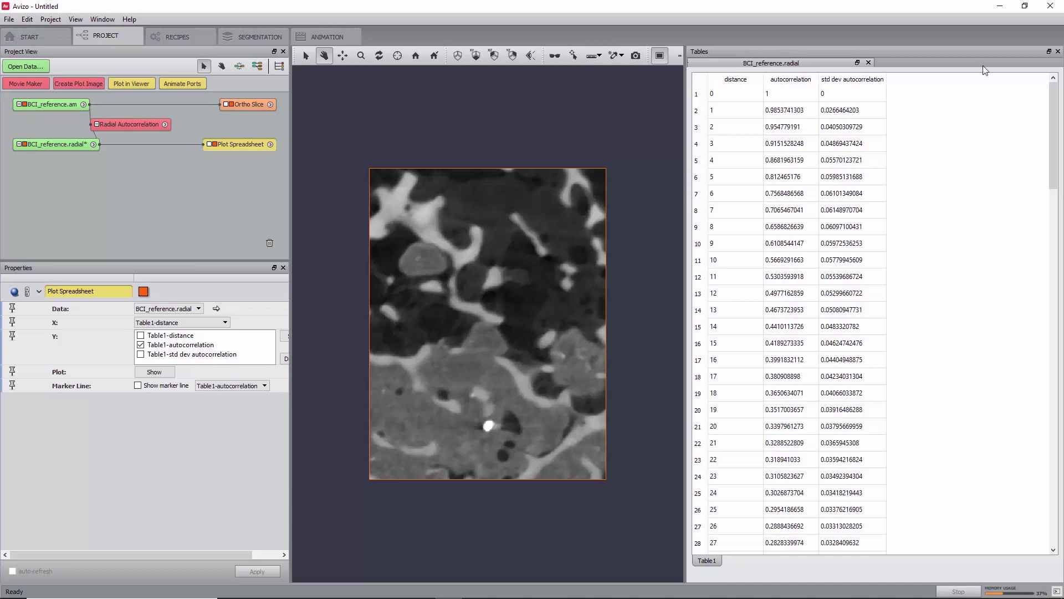
pyautogui.click(1058, 51)
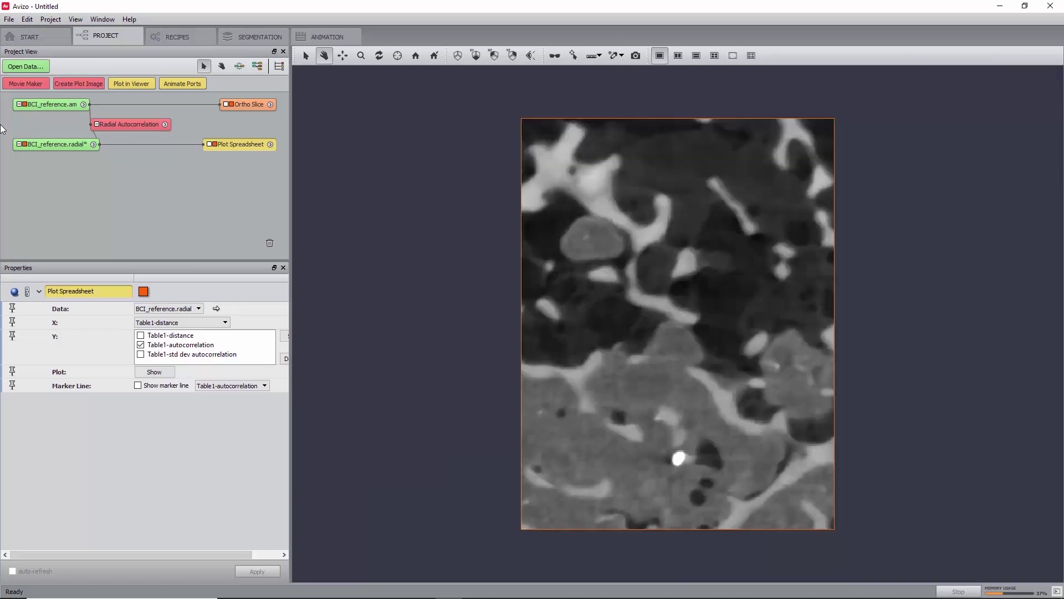
# Load BCI_peak_force.am into the project and attach an Ortho Slice to it.
pyautogui.moveTo(58, 149)
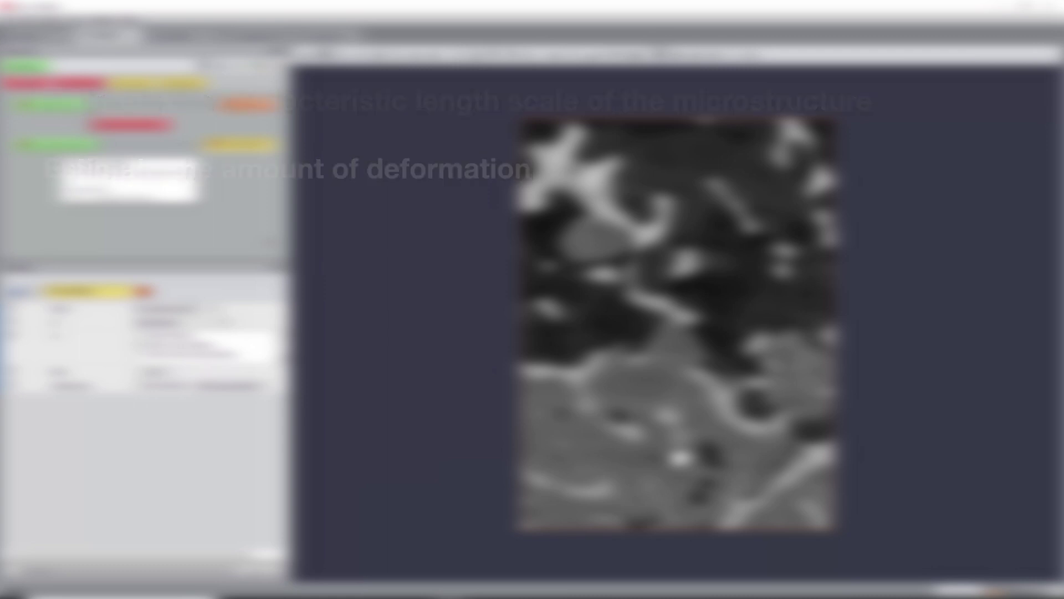
pyautogui.hotkey('ctrl', 'o')
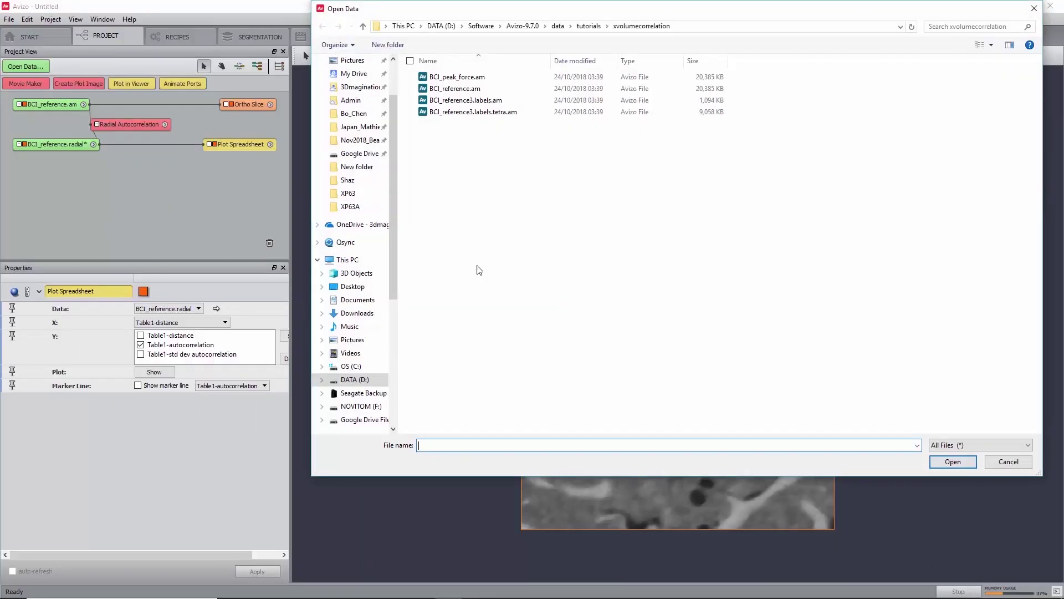
pyautogui.doubleClick(458, 78)
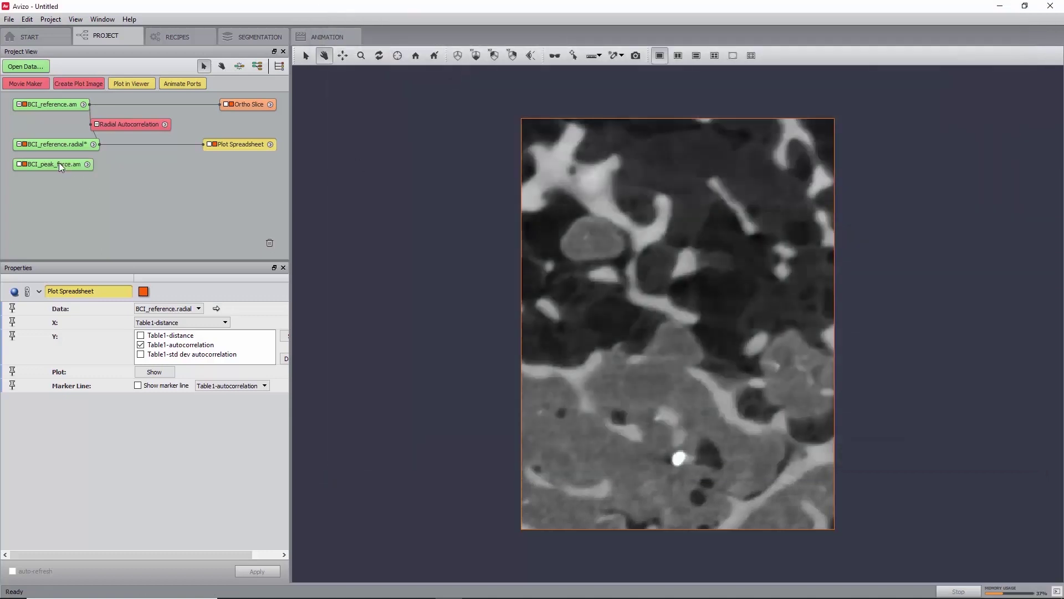
pyautogui.click(59, 162)
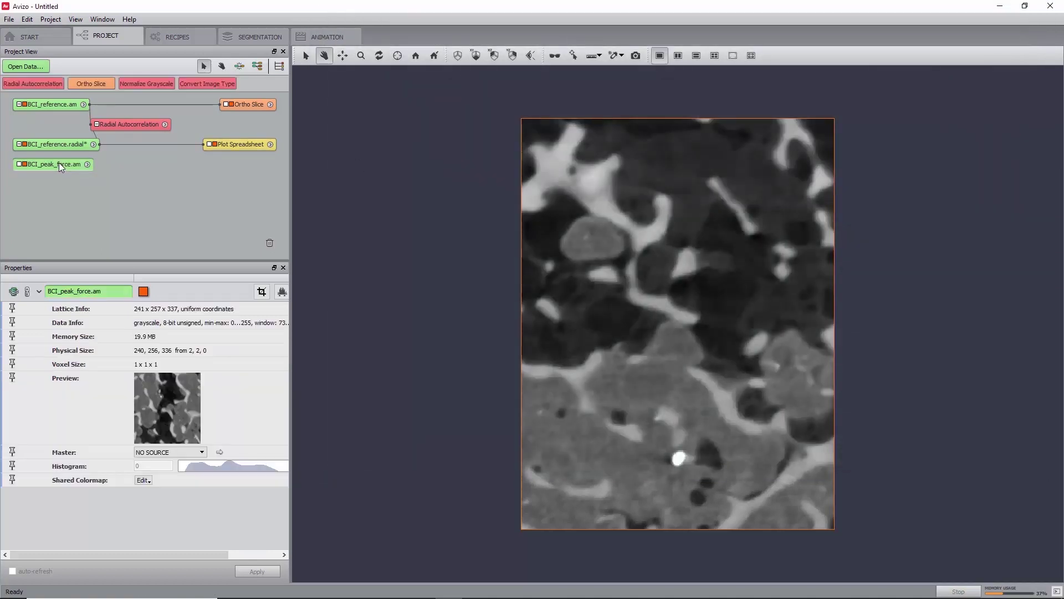
pyautogui.click(81, 84)
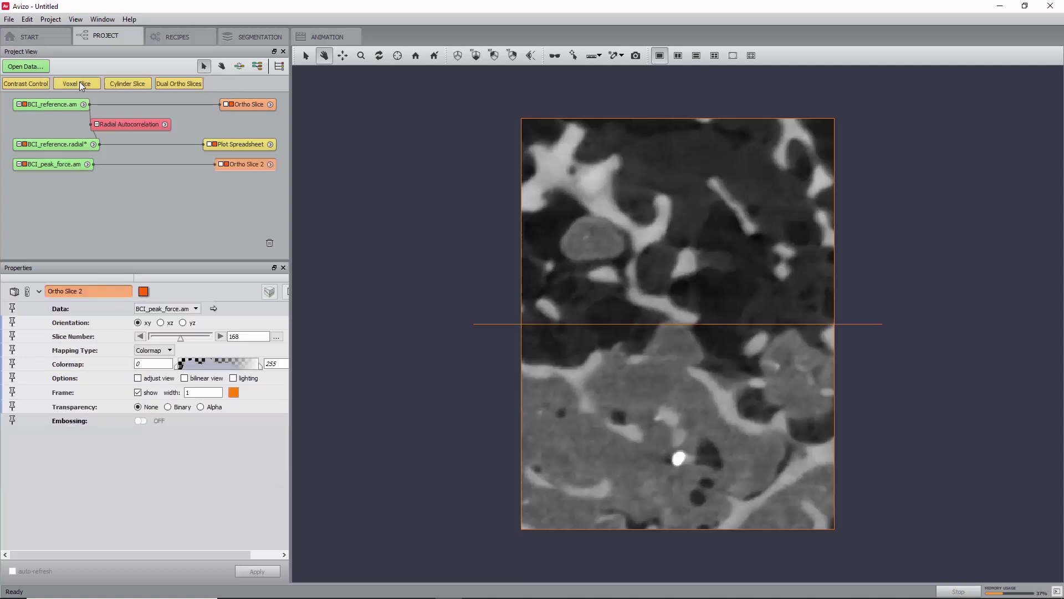
# Connect the orientation, slice number and colormap ports of the peak-force slice to the reference Ortho Slice.
pyautogui.click(27, 292)
pyautogui.moveTo(27, 322); pyautogui.dragTo(244, 106)
pyautogui.moveTo(27, 336); pyautogui.dragTo(245, 109)
pyautogui.moveTo(28, 364); pyautogui.dragTo(255, 107)
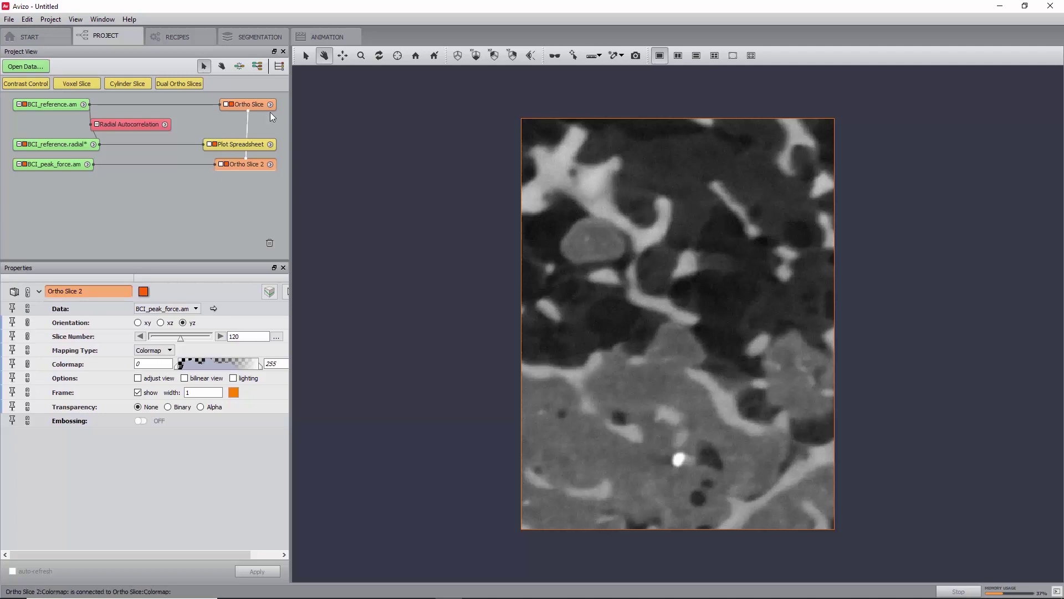
# Toggle the visibility of the peak-force slice repeatedly to compare the deformed volume with the reference volume.
pyautogui.click(227, 164)
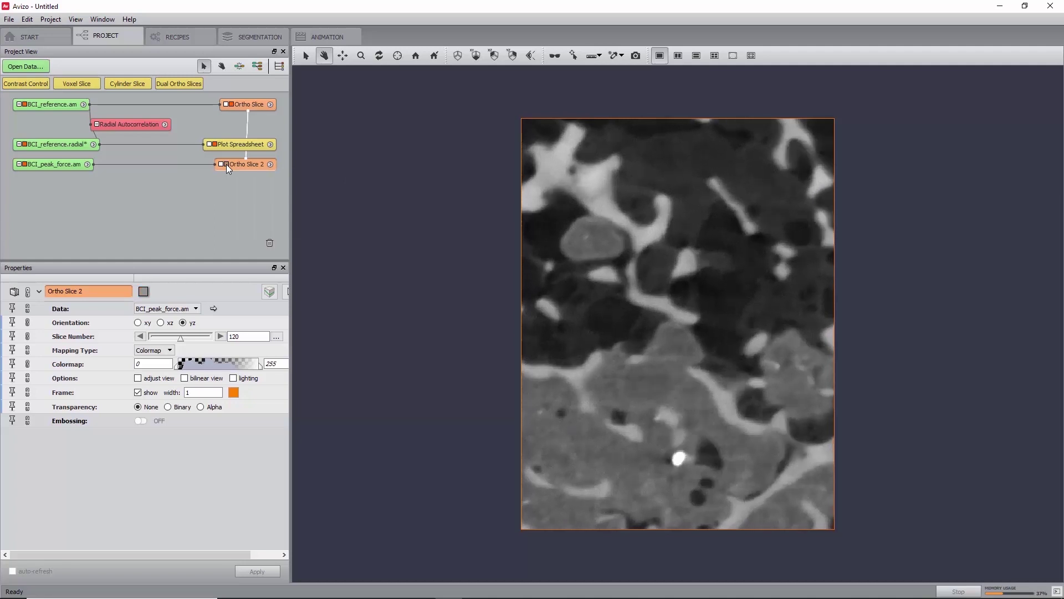
pyautogui.click(227, 165)
pyautogui.click(226, 164)
pyautogui.click(227, 164)
pyautogui.click(226, 164)
pyautogui.click(226, 164)
pyautogui.click(226, 164)
pyautogui.click(226, 164)
pyautogui.click(226, 164)
pyautogui.click(227, 164)
pyautogui.click(227, 164)
pyautogui.click(227, 164)
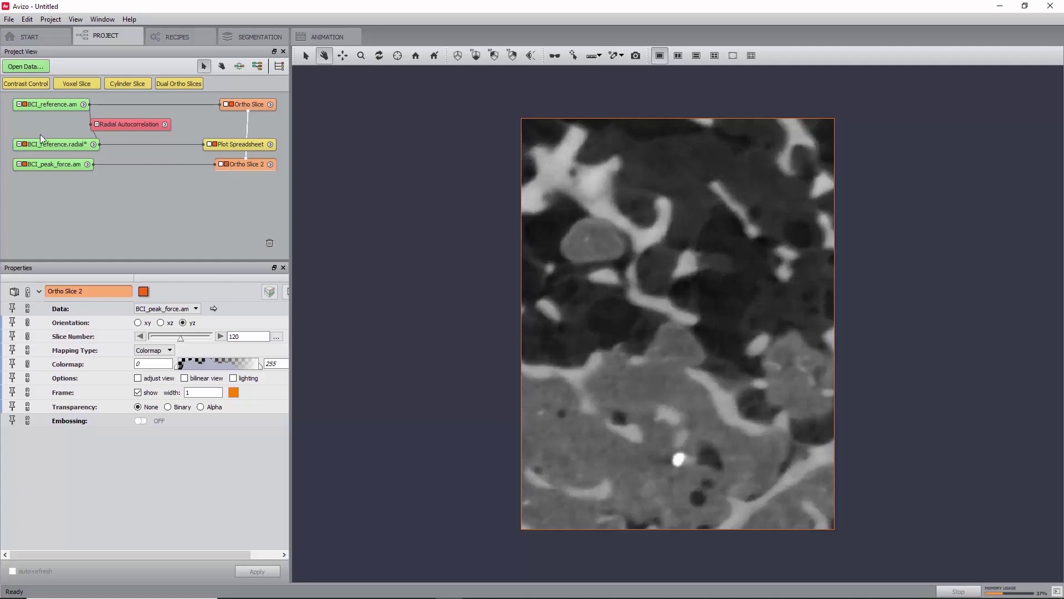
# Subtract BCI_peak_force.am from BCI_reference.am with a Subtract Image module.
pyautogui.click(69, 166)
pyautogui.rightClick(51, 104)
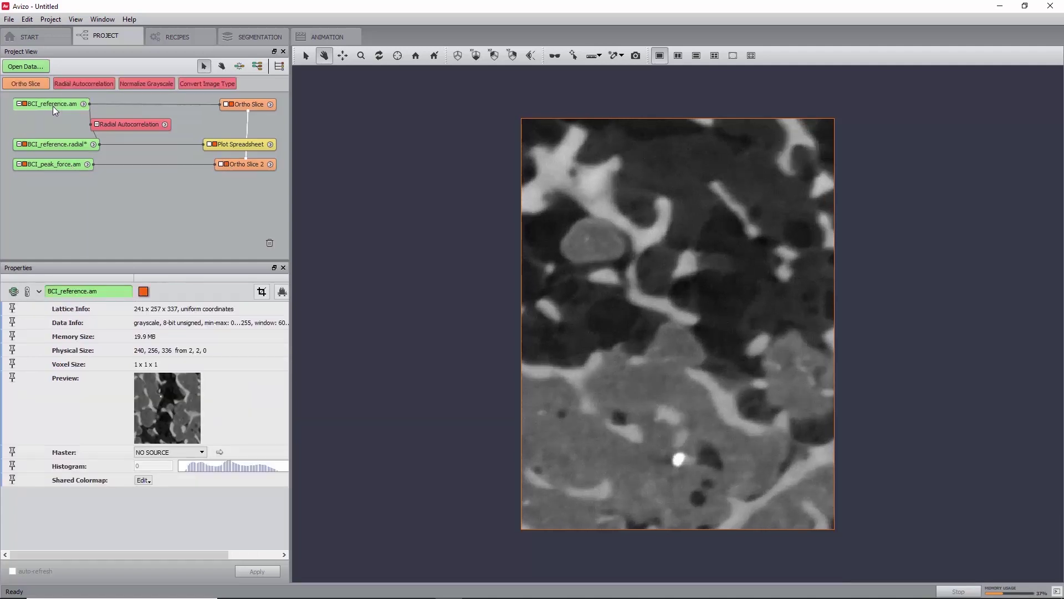
pyautogui.write('subtr')
pyautogui.press('Down')
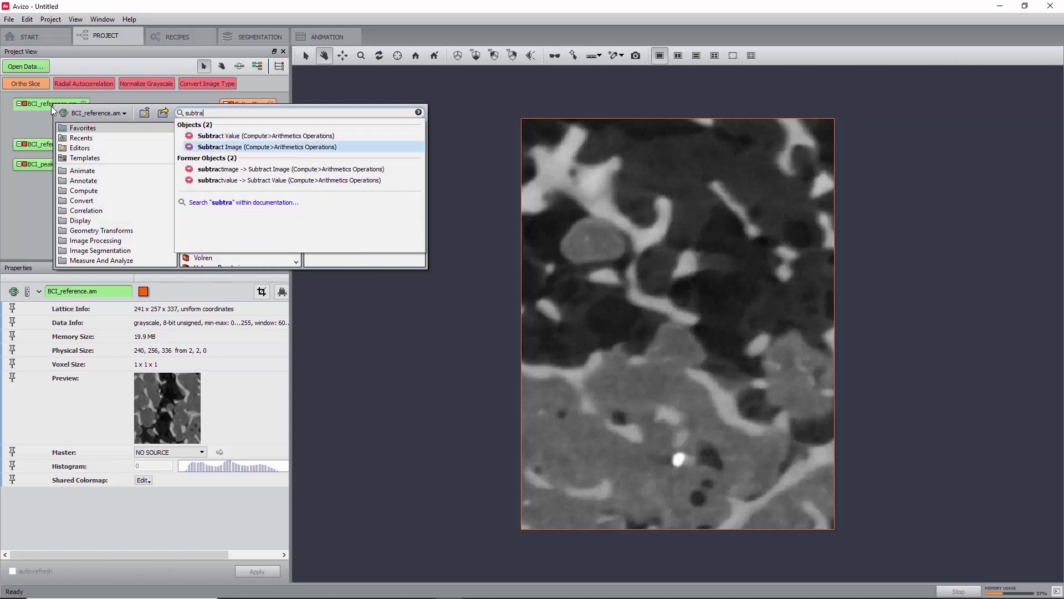
pyautogui.press('Return')
pyautogui.moveTo(115, 187); pyautogui.dragTo(173, 188)
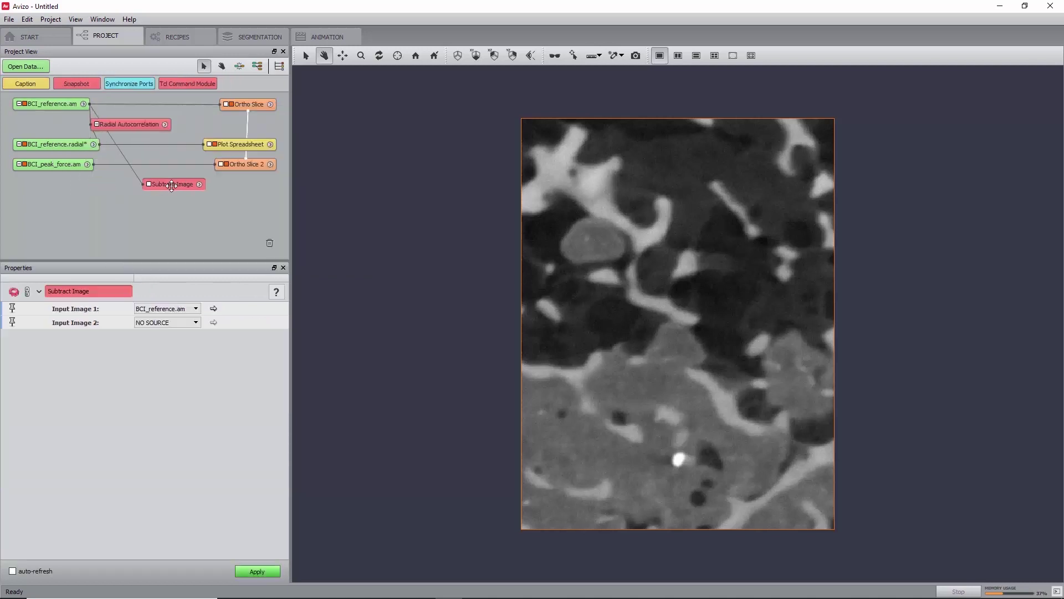
pyautogui.click(171, 322)
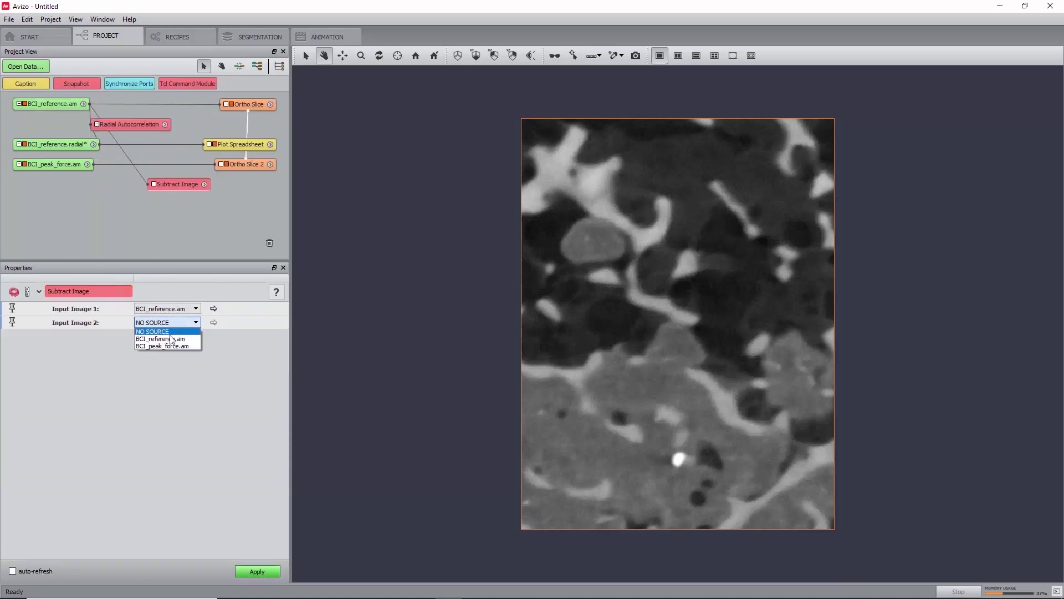
pyautogui.click(171, 346)
pyautogui.click(255, 571)
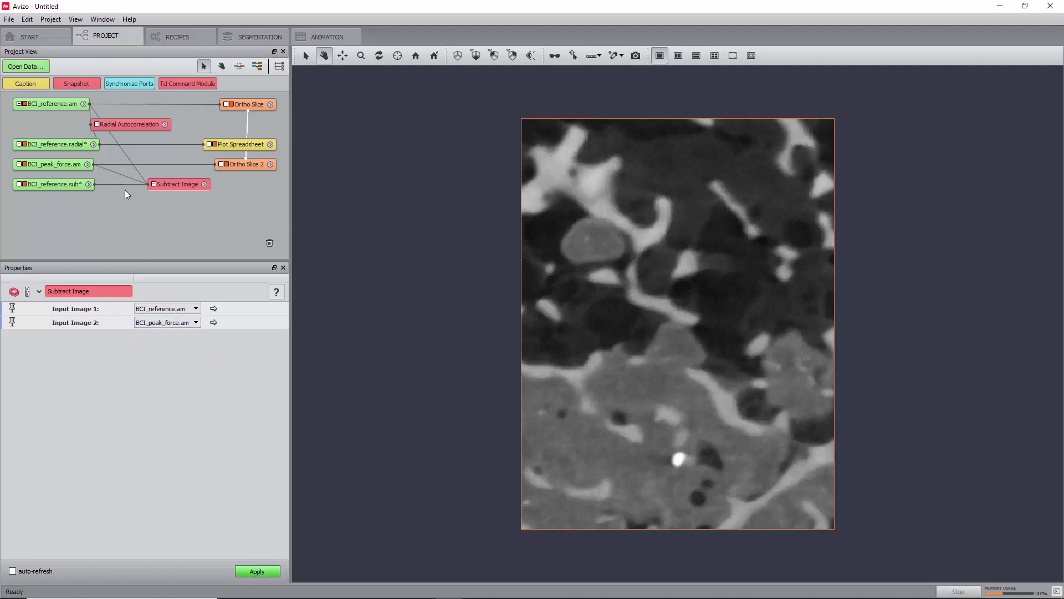
# Display the subtraction result with an Ortho Slice in yz orientation, hiding the reference and peak-force slices.
pyautogui.click(54, 184)
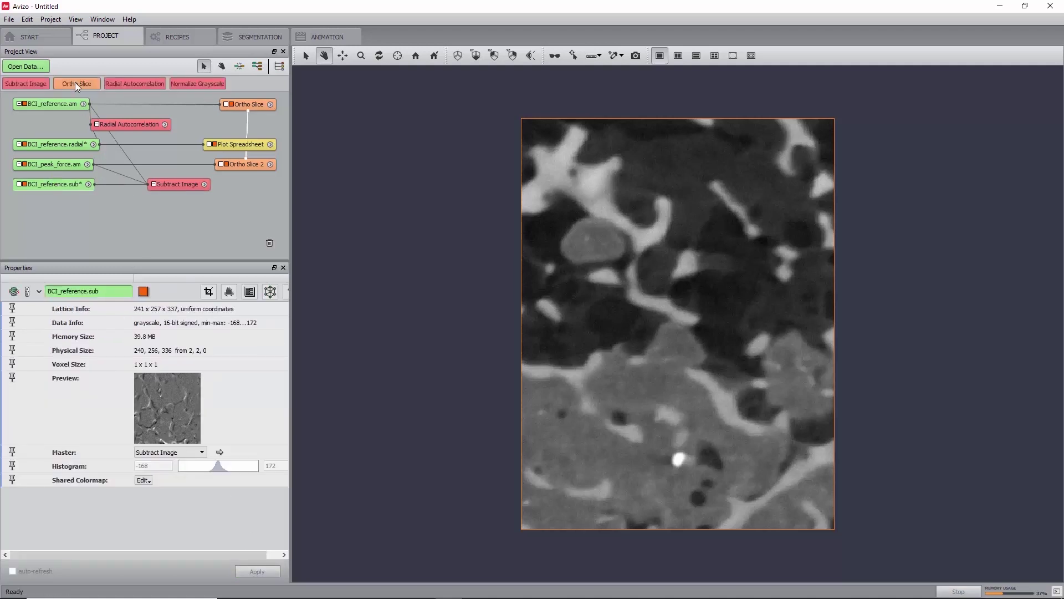
pyautogui.click(76, 83)
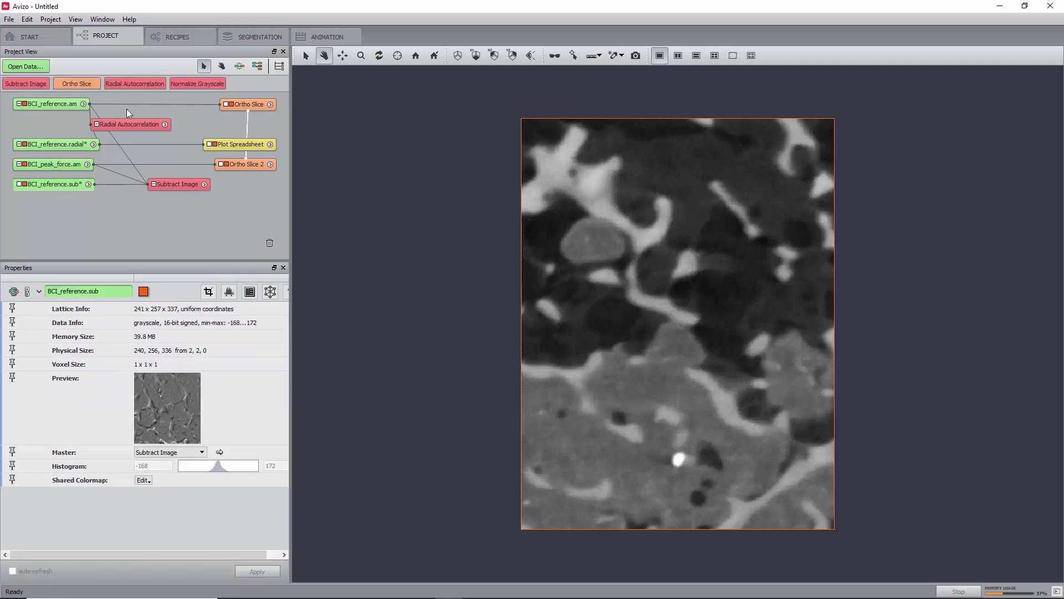
pyautogui.click(227, 164)
pyautogui.click(232, 104)
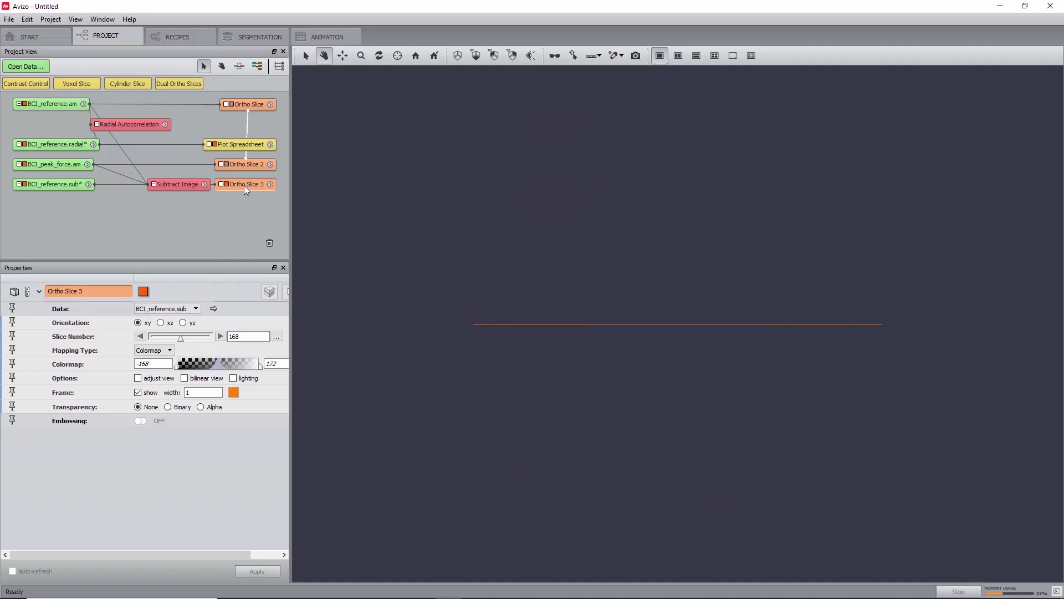
pyautogui.click(193, 323)
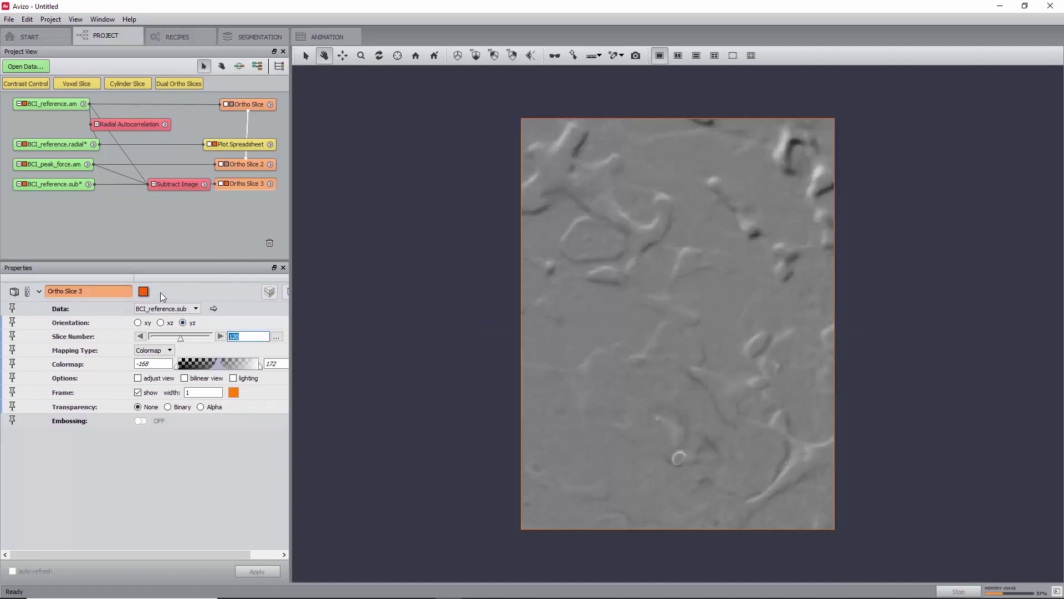
# Show slice 200 of the subtraction result and adjust its colormap range to the data histogram.
pyautogui.write('0')
pyautogui.press('Tab')
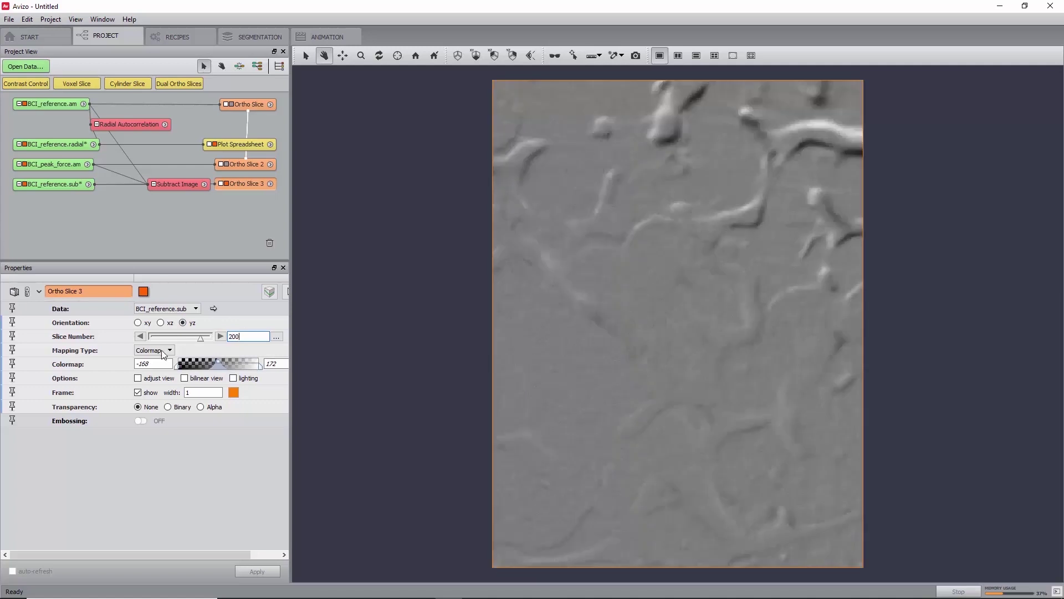
pyautogui.click(264, 555)
pyautogui.click(278, 364)
pyautogui.moveTo(316, 377)
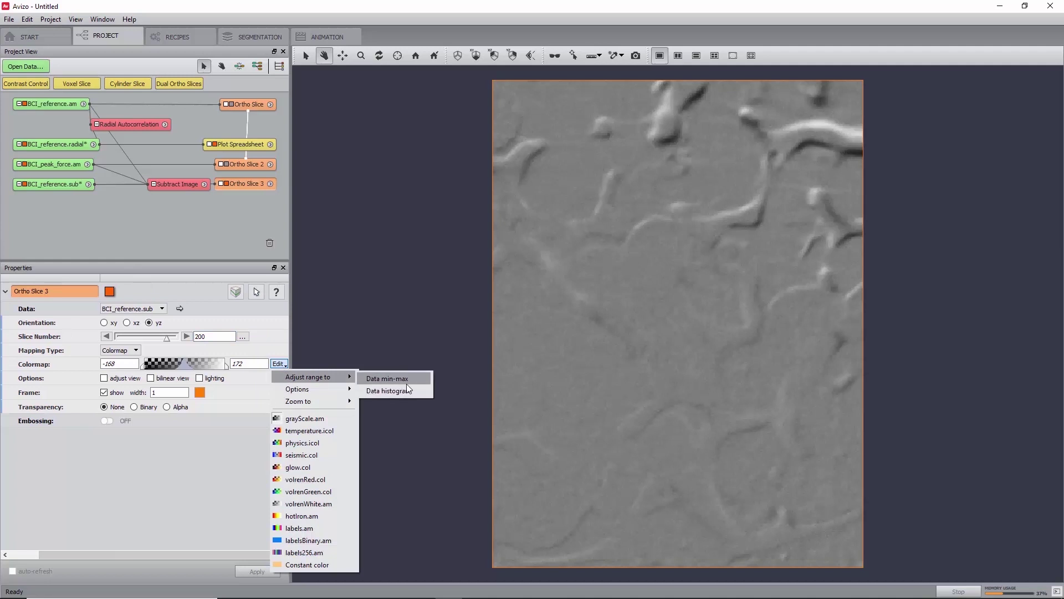
pyautogui.click(407, 391)
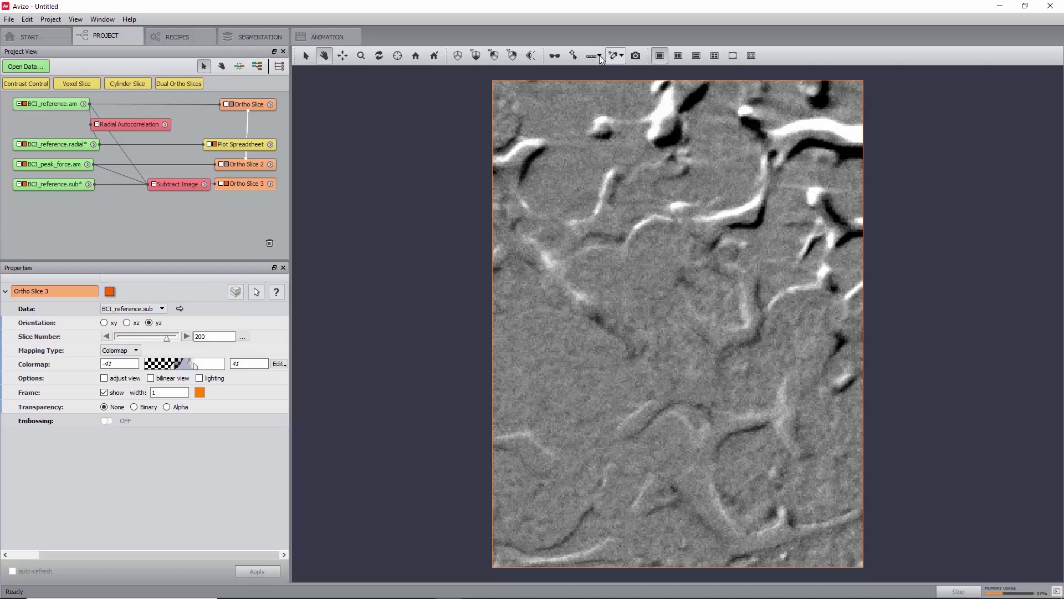
# Measure the feature displacement with two short vertical lines across the bright band near the slice's upper right corner.
pyautogui.click(823, 137)
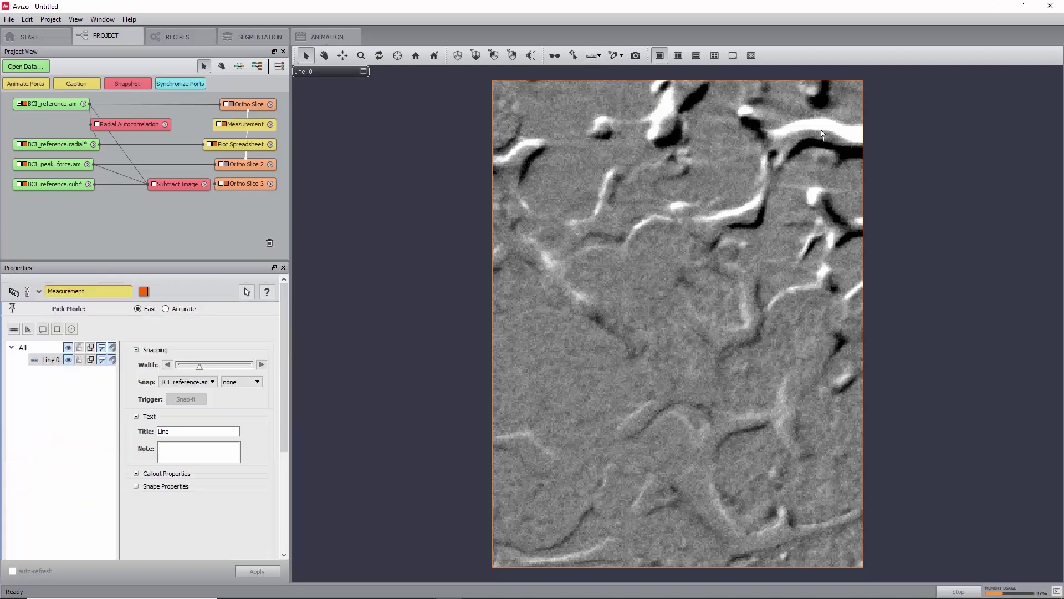
pyautogui.moveTo(823, 134); pyautogui.dragTo(823, 121)
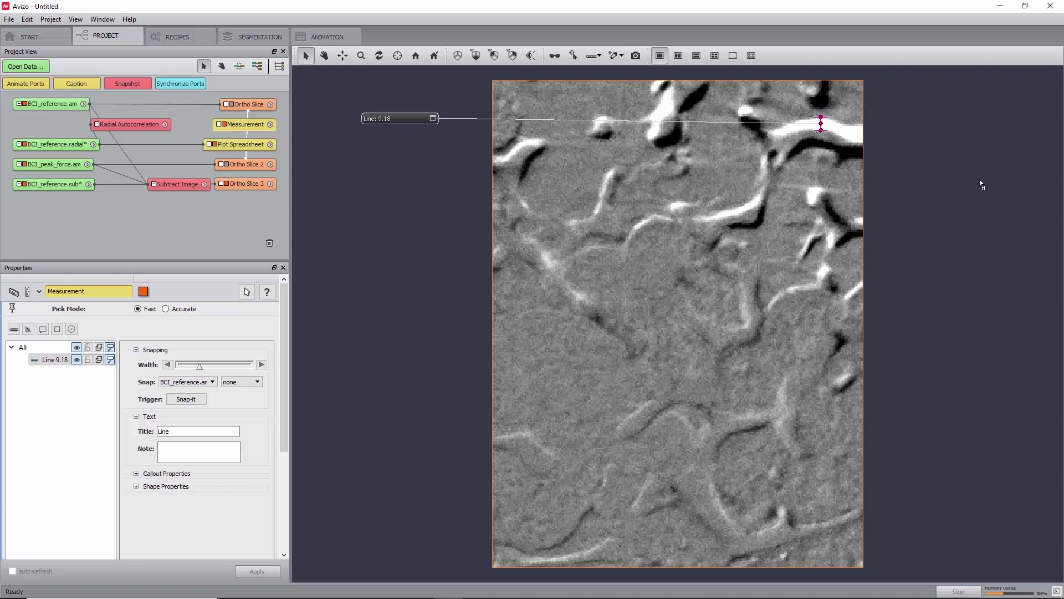
pyautogui.click(600, 55)
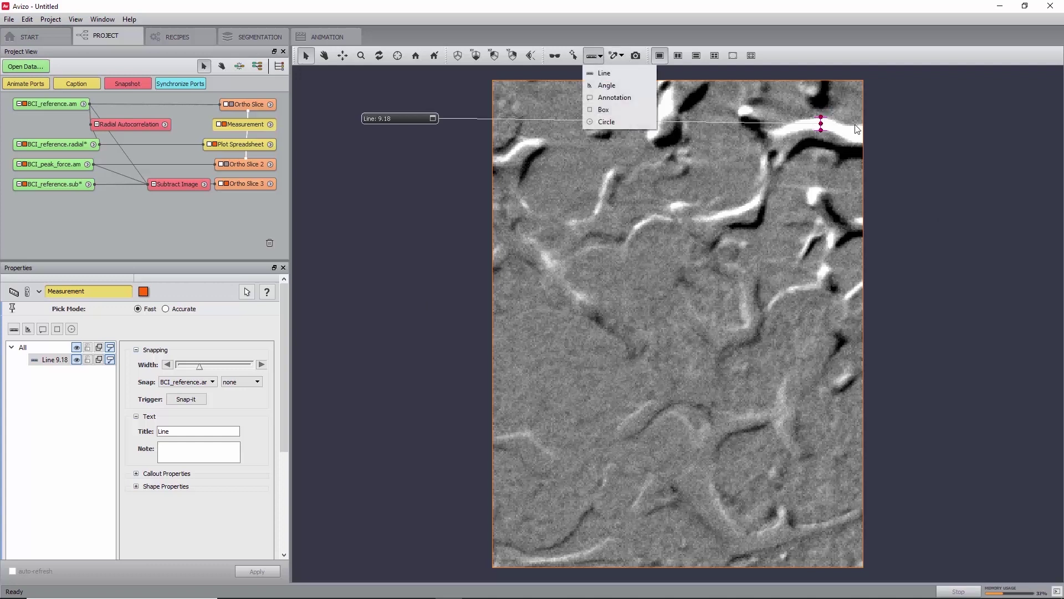
pyautogui.click(604, 72)
pyautogui.moveTo(854, 129); pyautogui.dragTo(852, 146)
pyautogui.moveTo(853, 145); pyautogui.dragTo(852, 146)
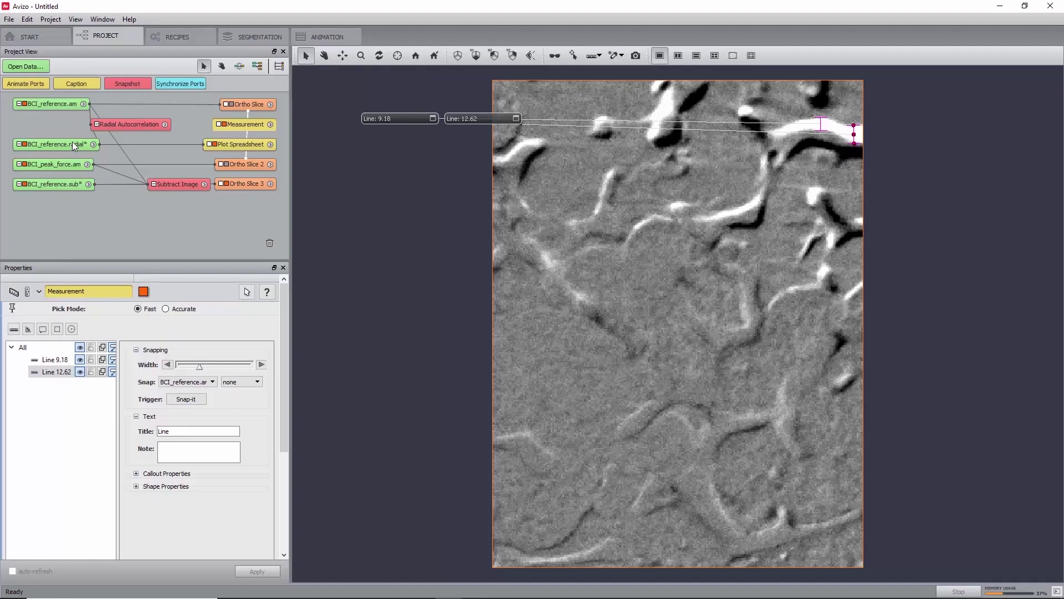
# Attach a Digital Volume Correlation module to BCI_reference.am with BCI_peak_force.am as the deformed volume.
pyautogui.click(58, 105)
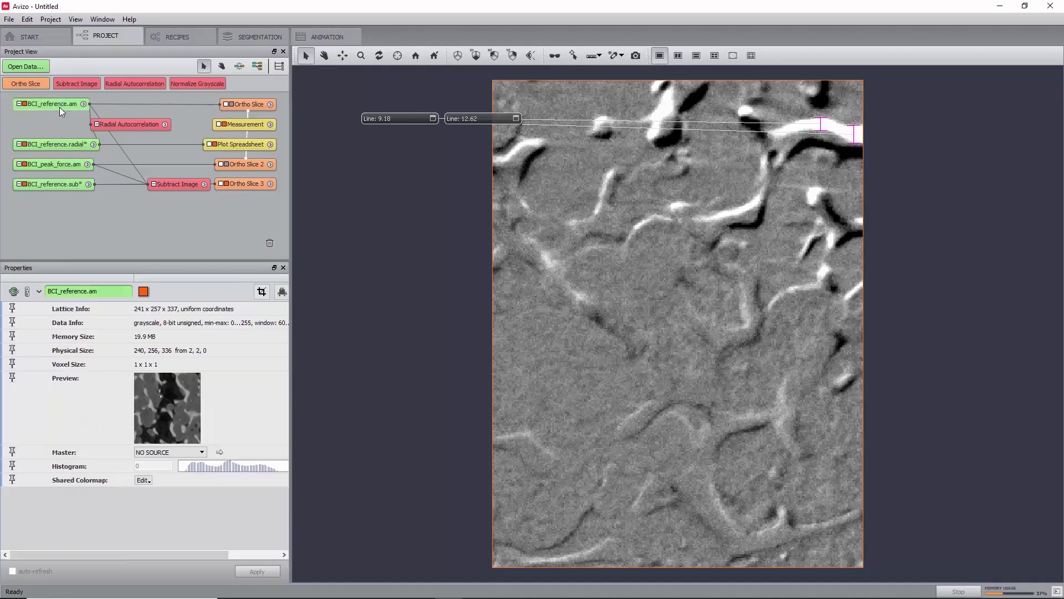
pyautogui.rightClick(59, 108)
pyautogui.write('Dist')
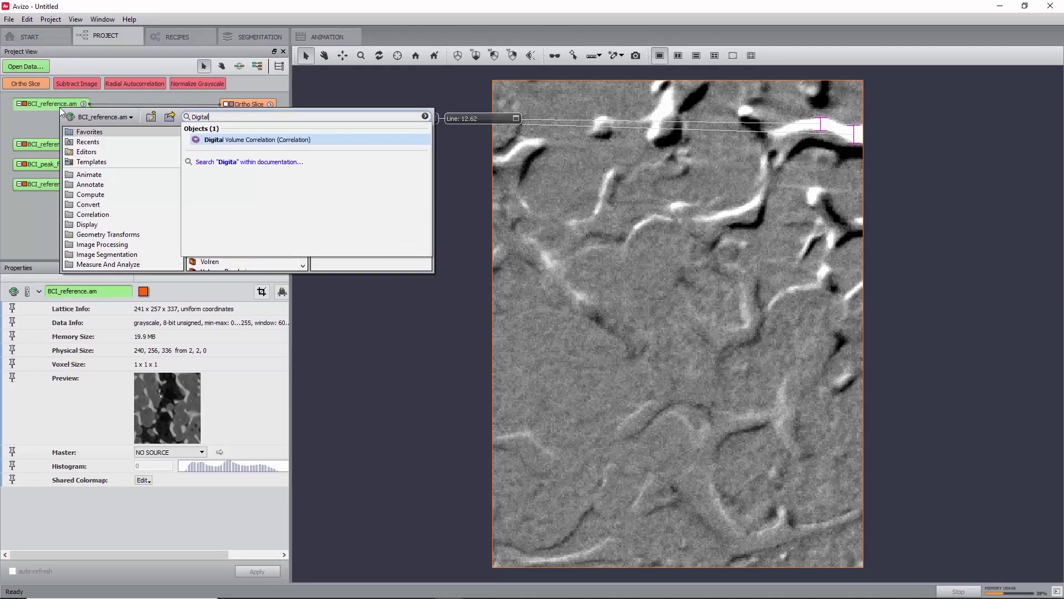
pyautogui.press('Return')
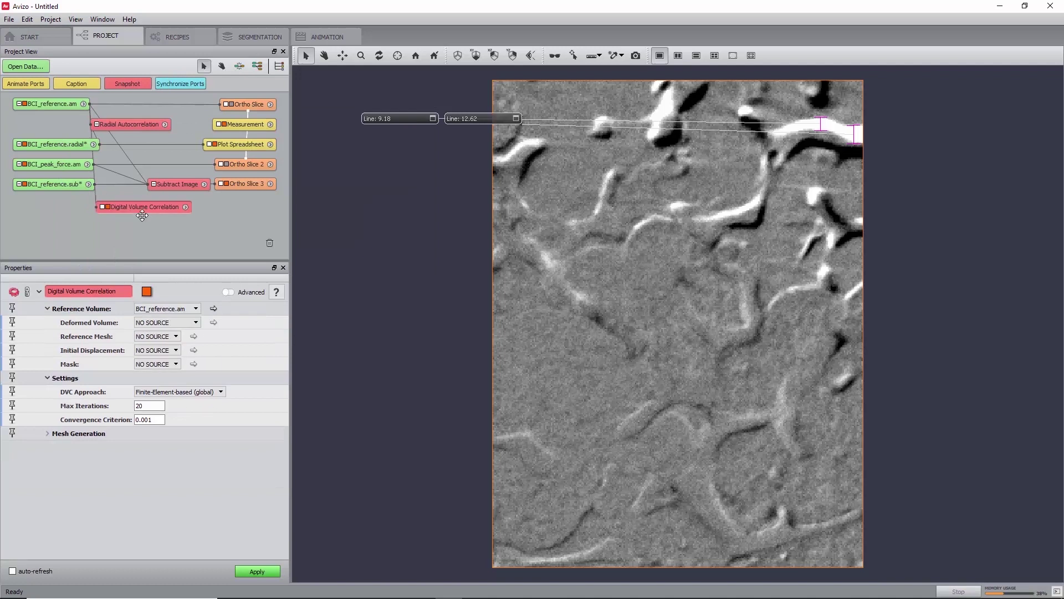
pyautogui.click(175, 327)
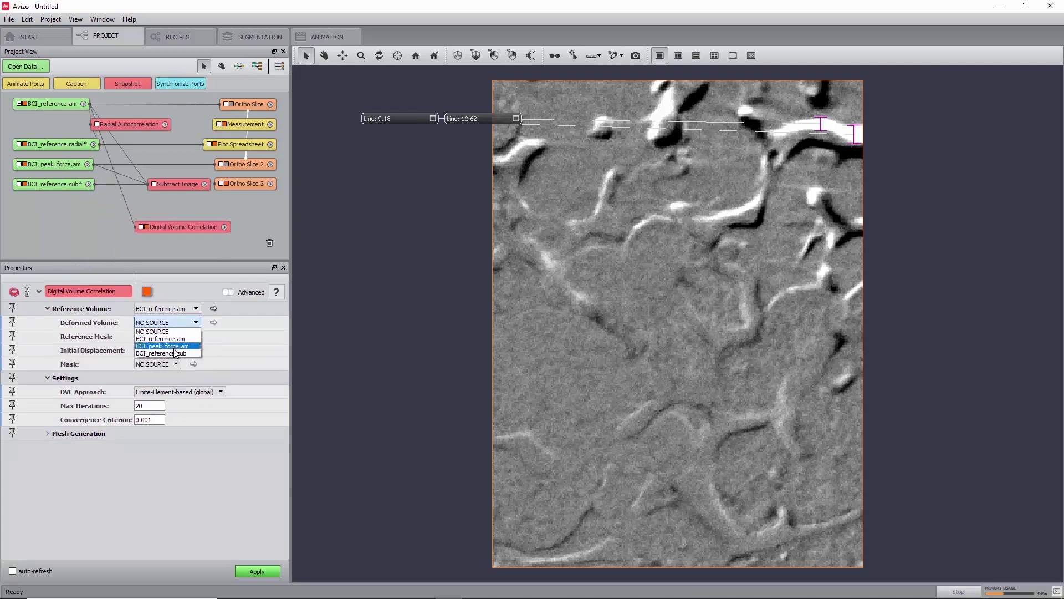
pyautogui.click(176, 347)
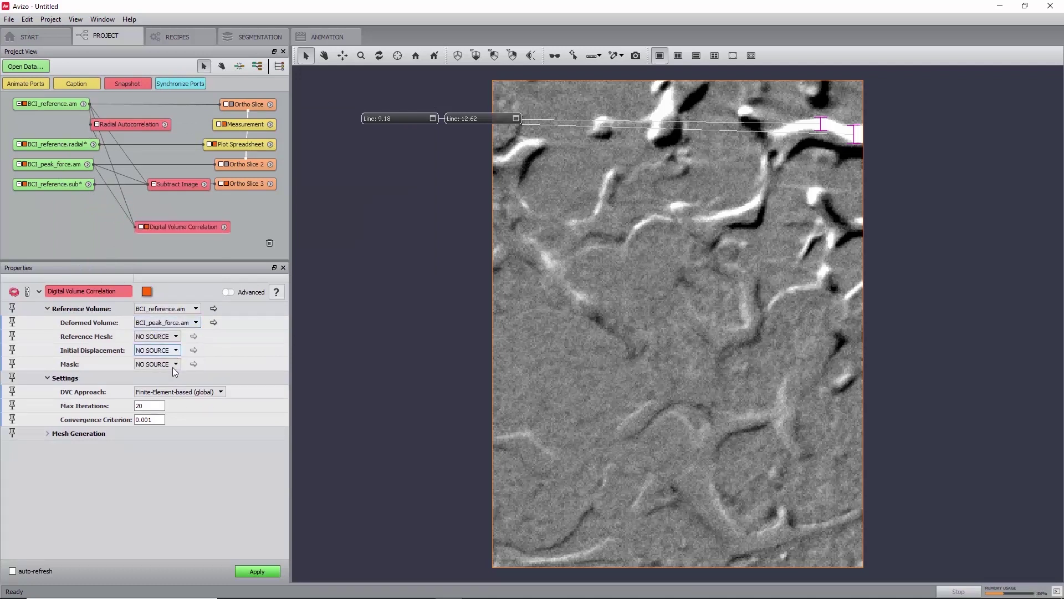
# Switch the DVC approach to Subset-based (local), reveal the advanced settings and enable the sub-volume grid display.
pyautogui.click(194, 393)
pyautogui.click(194, 400)
pyautogui.click(230, 293)
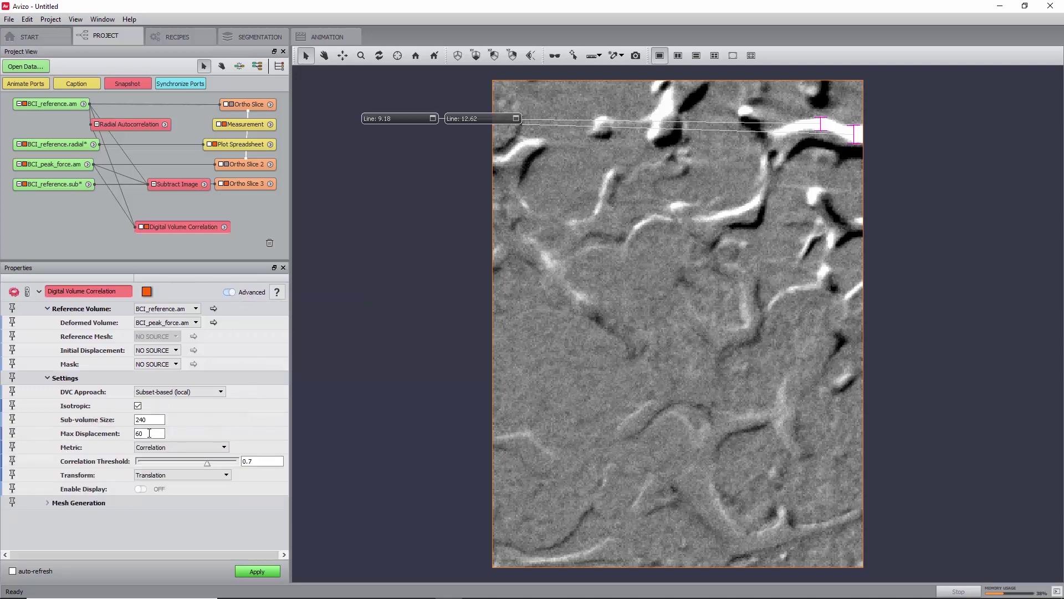
pyautogui.click(141, 490)
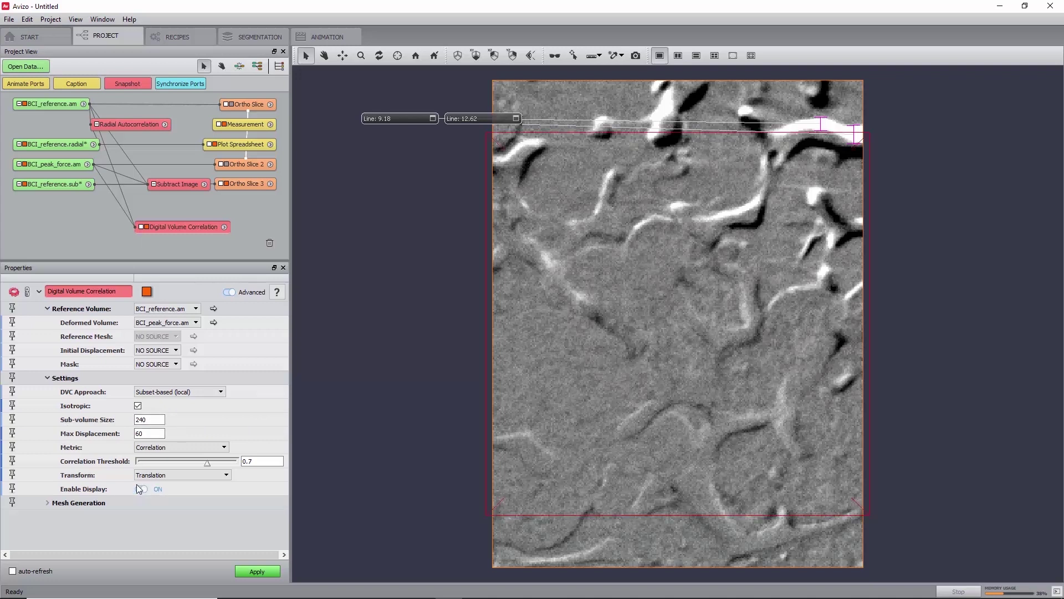
# Set the correlation's sub-volume size to 80 and its max displacement to 12.
pyautogui.click(154, 422)
pyautogui.moveTo(163, 420); pyautogui.dragTo(24, 412)
pyautogui.write('80')
pyautogui.press('Return')
pyautogui.doubleClick(150, 434)
pyautogui.write('20')
pyautogui.doubleClick(152, 434)
pyautogui.write('12')
pyautogui.press('Tab')
pyautogui.press('Escape')
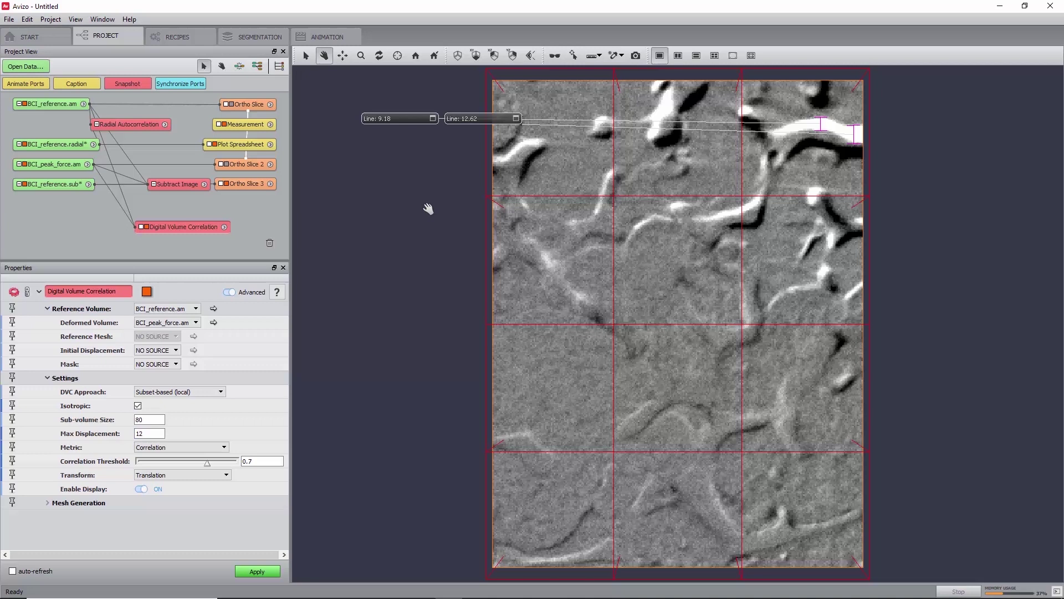
# Set the correlation's transform to Translation + Rotation and run the computation.
pyautogui.moveTo(409, 197); pyautogui.dragTo(647, 214)
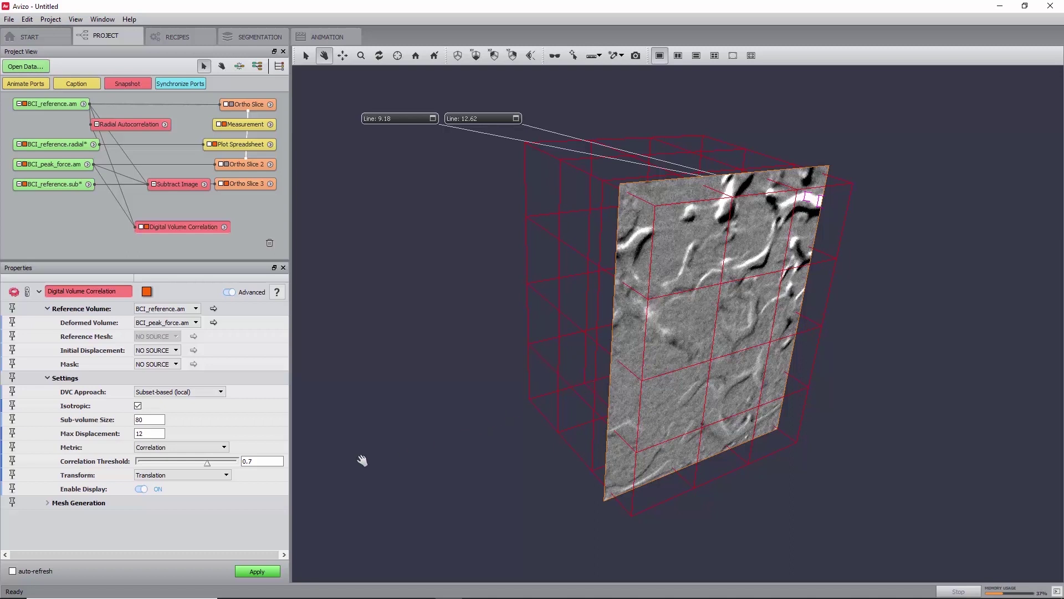
pyautogui.click(219, 475)
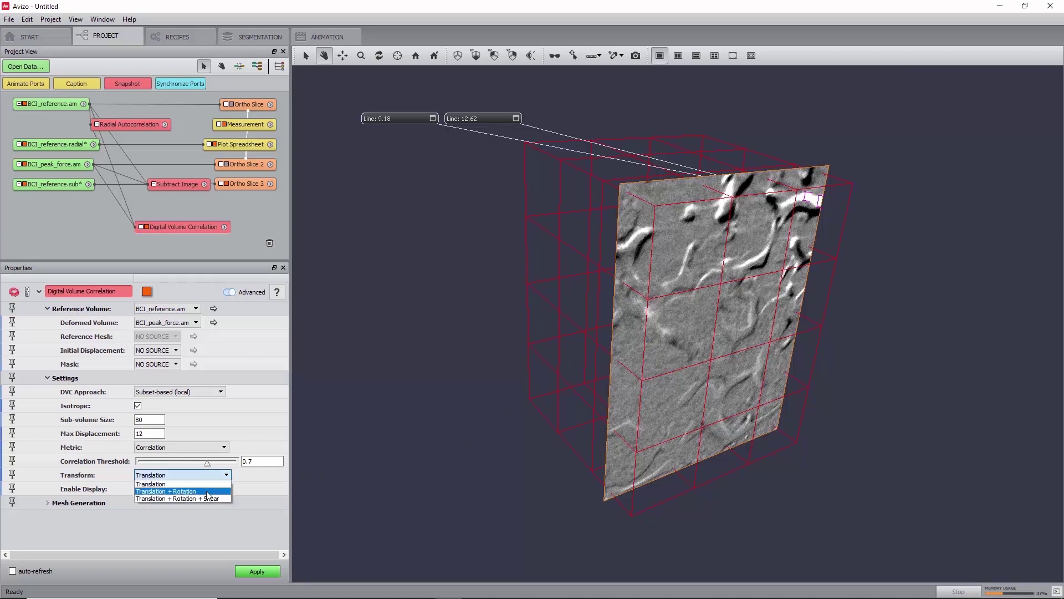
pyautogui.click(208, 492)
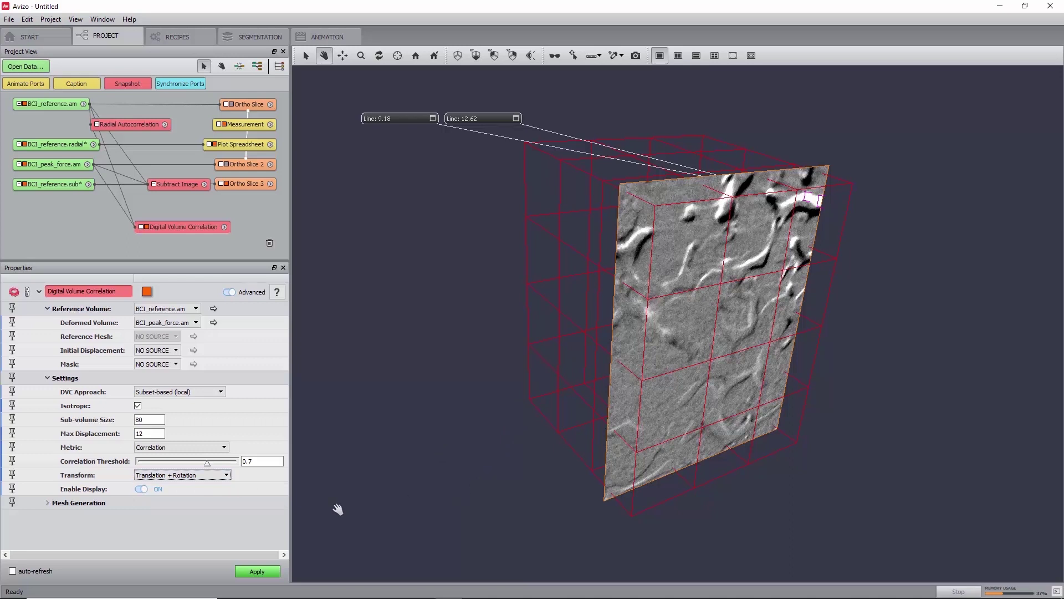
pyautogui.click(253, 573)
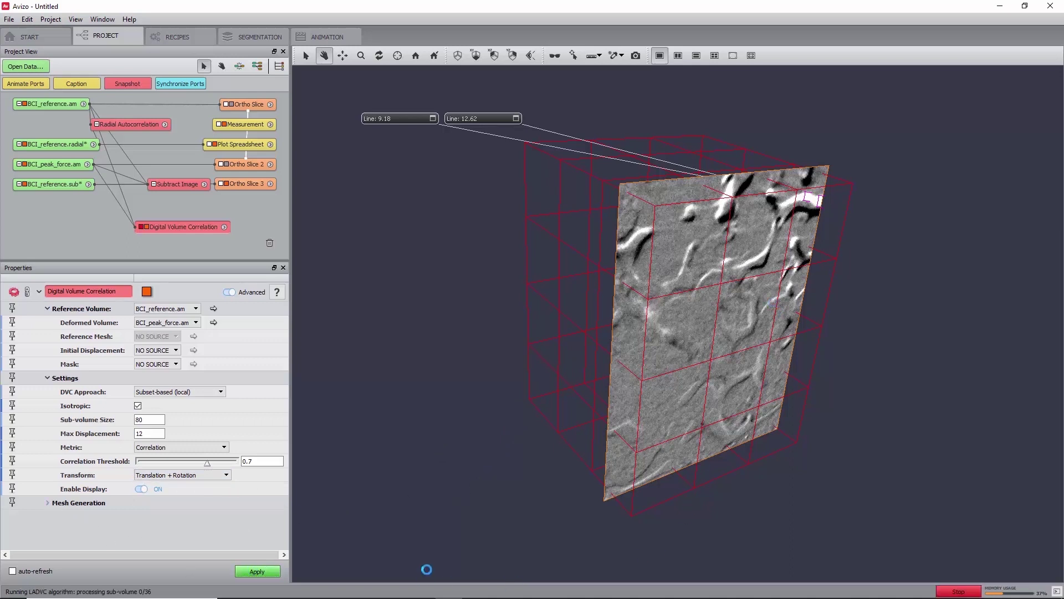
pyautogui.press('alt')
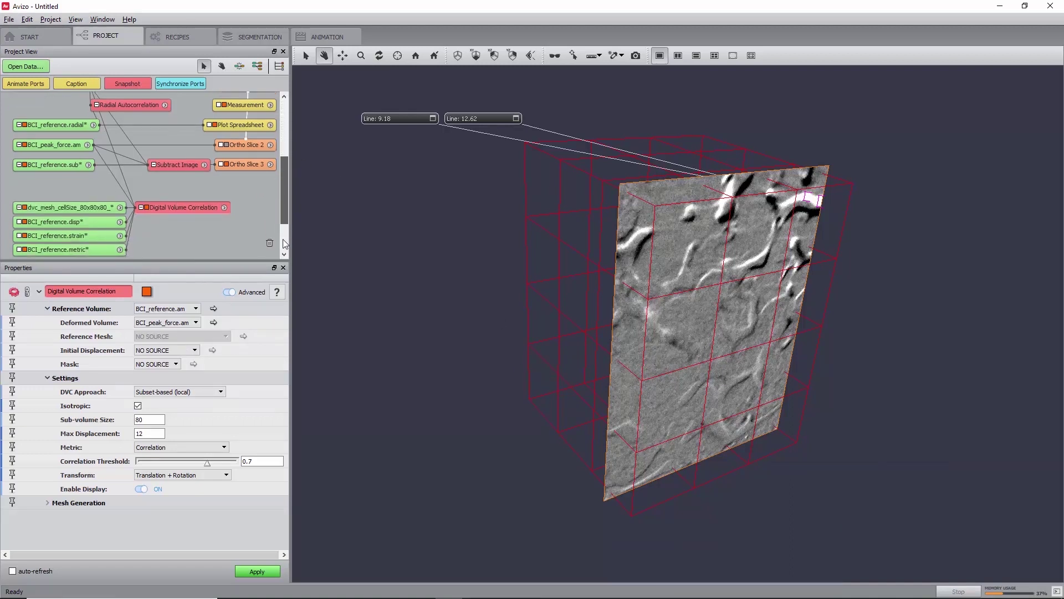
# Move the Digital Volume Correlation module clear of its outputs and examine the properties of the displacement, strain and metric results.
pyautogui.moveTo(173, 200); pyautogui.dragTo(206, 191)
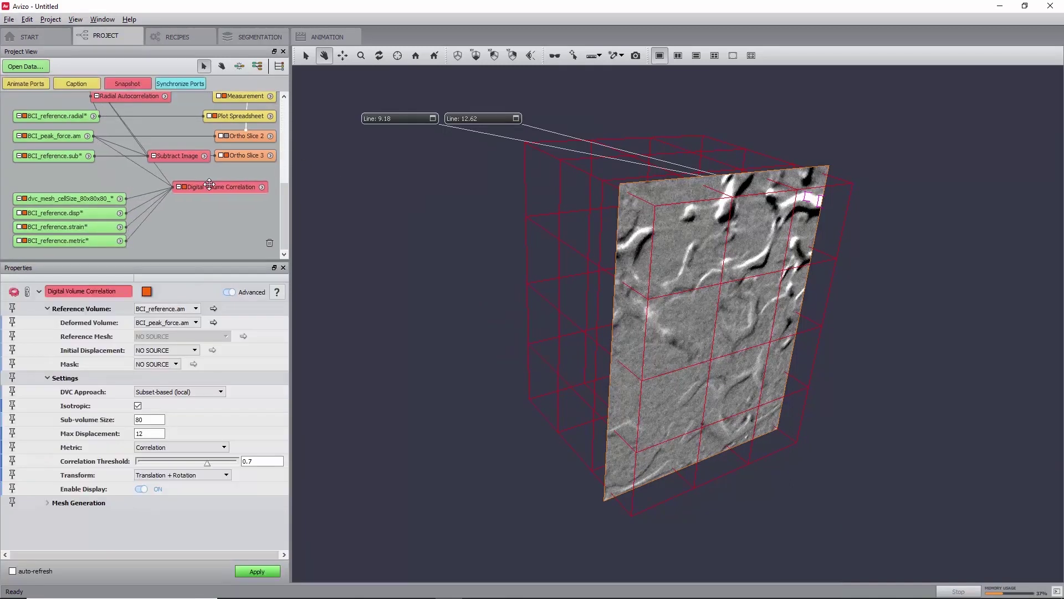
pyautogui.click(69, 216)
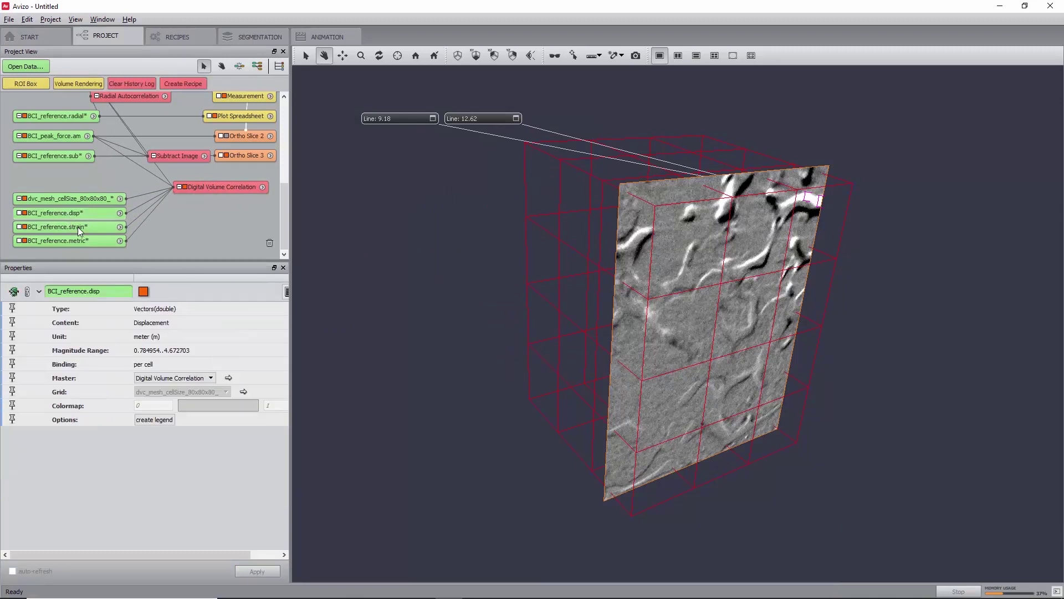
pyautogui.click(78, 227)
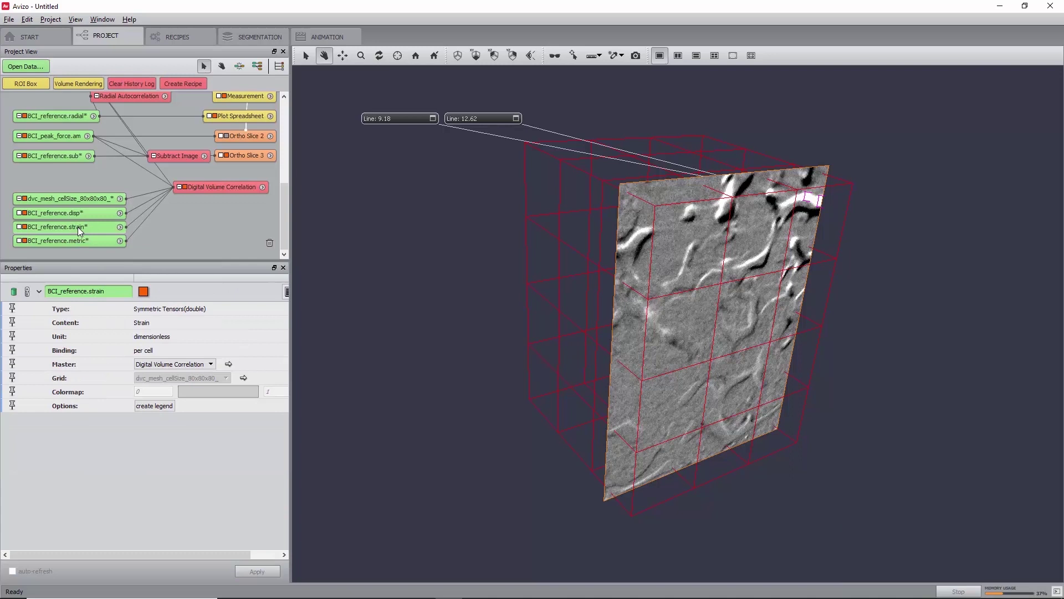
pyautogui.click(89, 250)
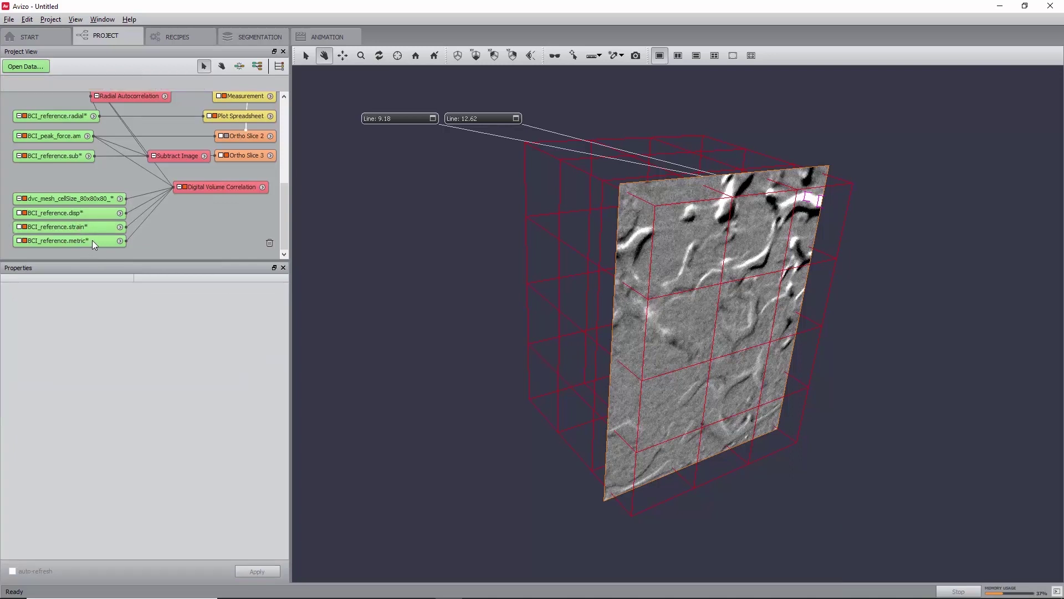
pyautogui.click(92, 241)
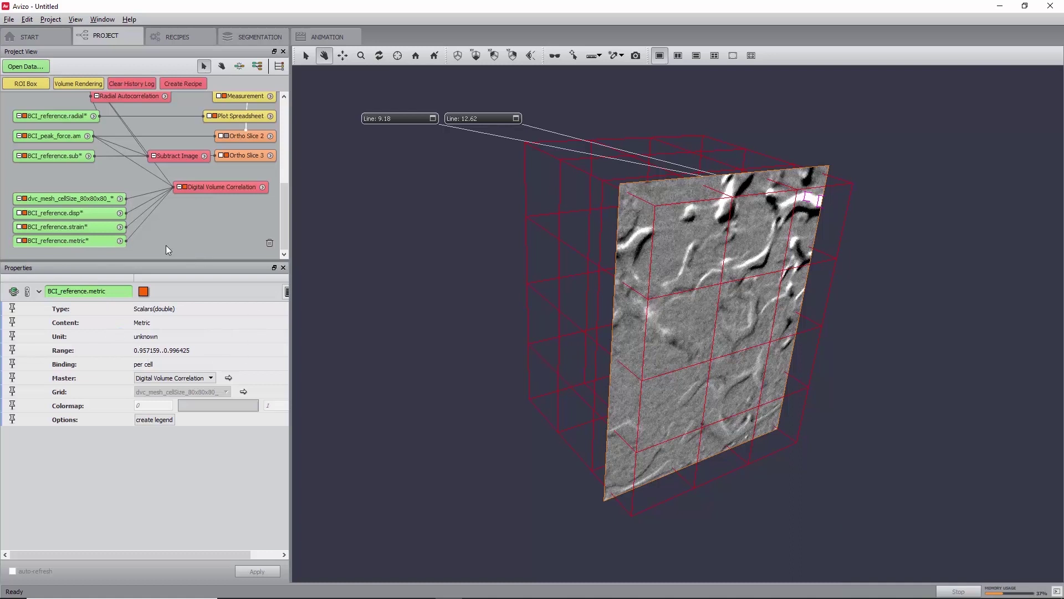
# Compute a Histogram of BCI_reference.metric, inspect the enlarged plot of correlation values and close it.
pyautogui.rightClick(89, 241)
pyautogui.write('hi')
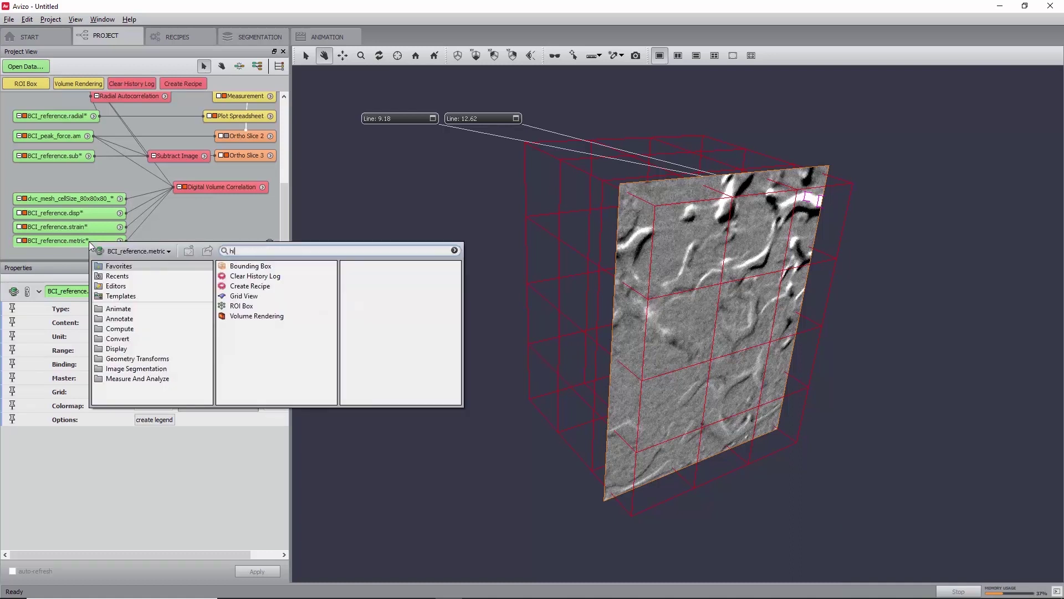
pyautogui.write('sto')
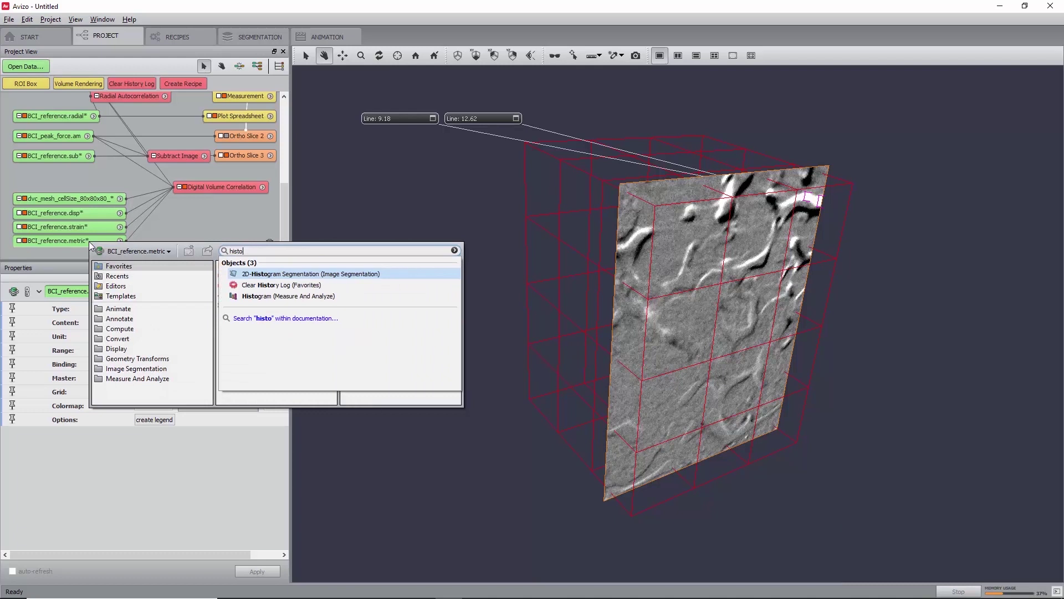
pyautogui.click(289, 296)
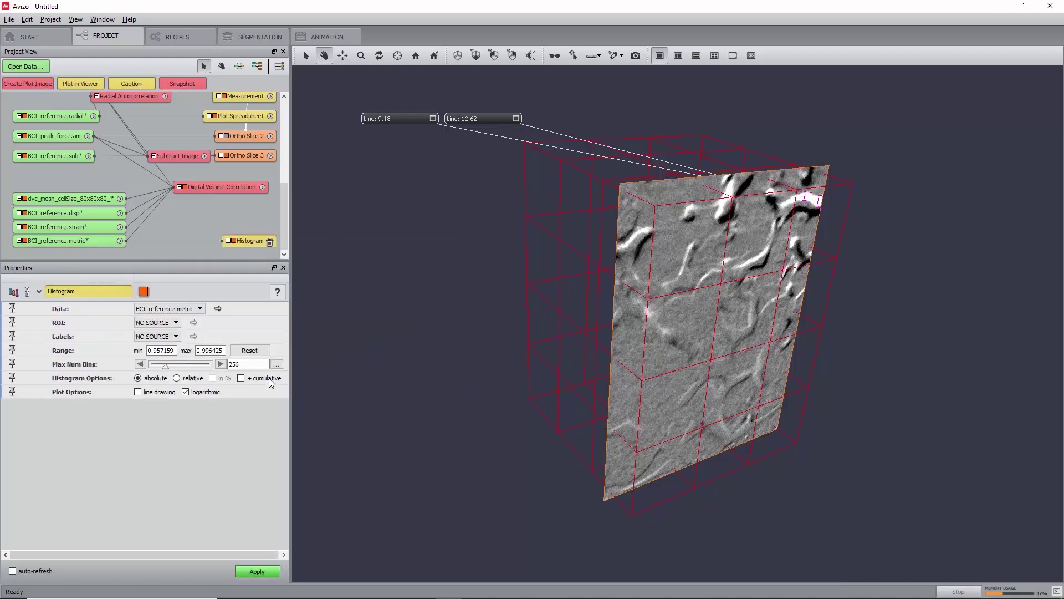
pyautogui.click(258, 571)
pyautogui.moveTo(138, 17); pyautogui.dragTo(561, 103)
pyautogui.moveTo(649, 268); pyautogui.dragTo(948, 462)
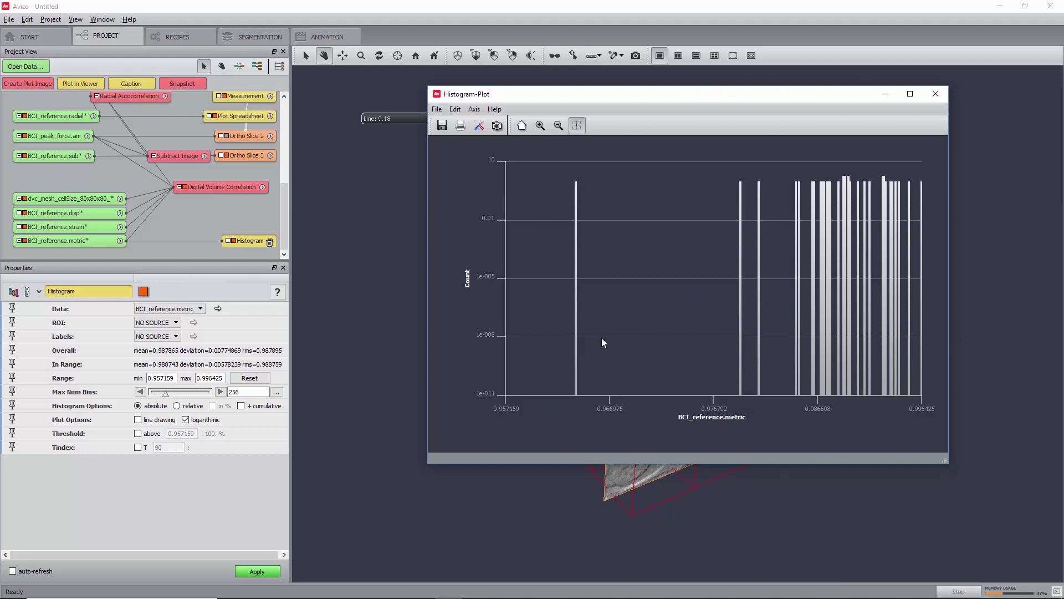
pyautogui.click(936, 95)
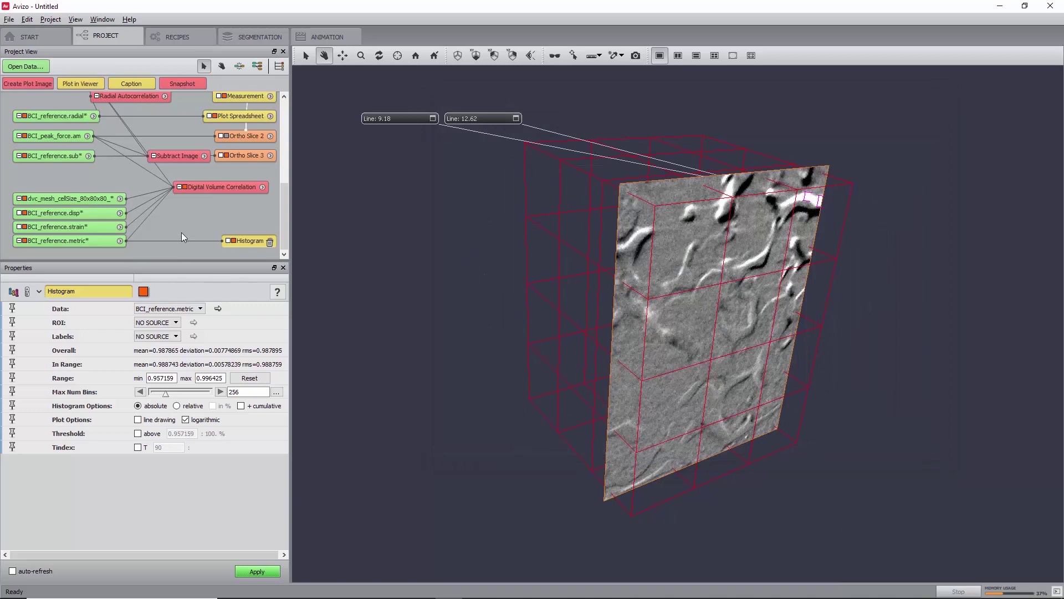
# Attach a Vector Field to BCI_reference.disp and set its coloring to Data Mapping.
pyautogui.click(69, 213)
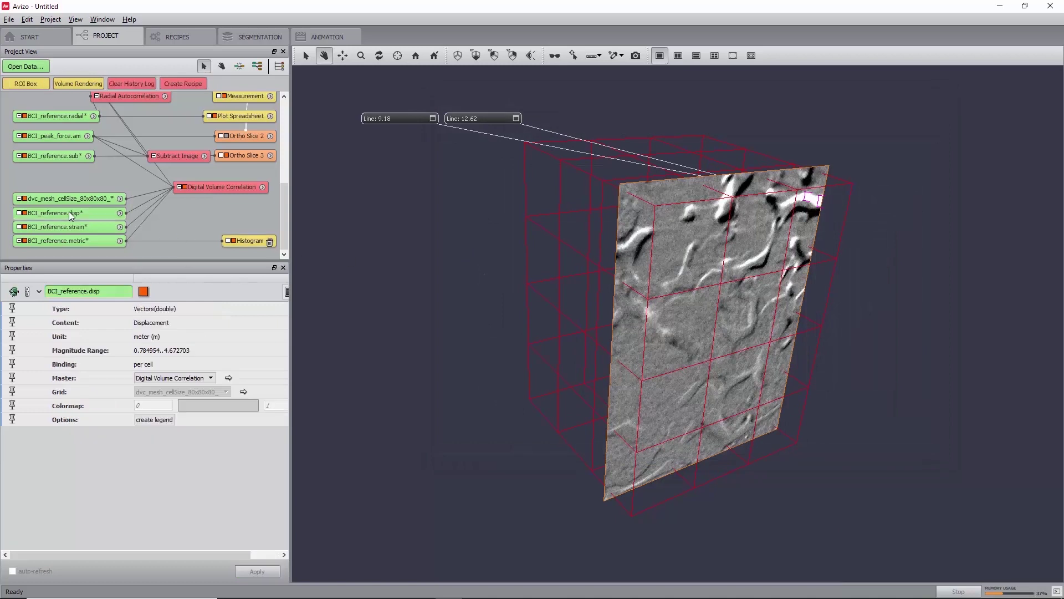
pyautogui.rightClick(70, 213)
pyautogui.write('vector')
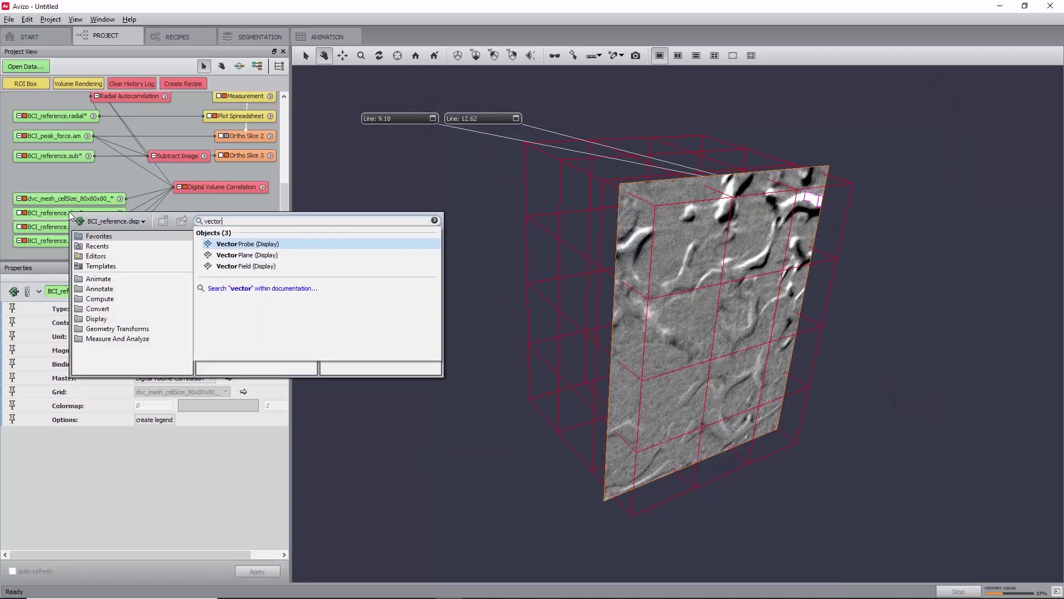
pyautogui.click(263, 274)
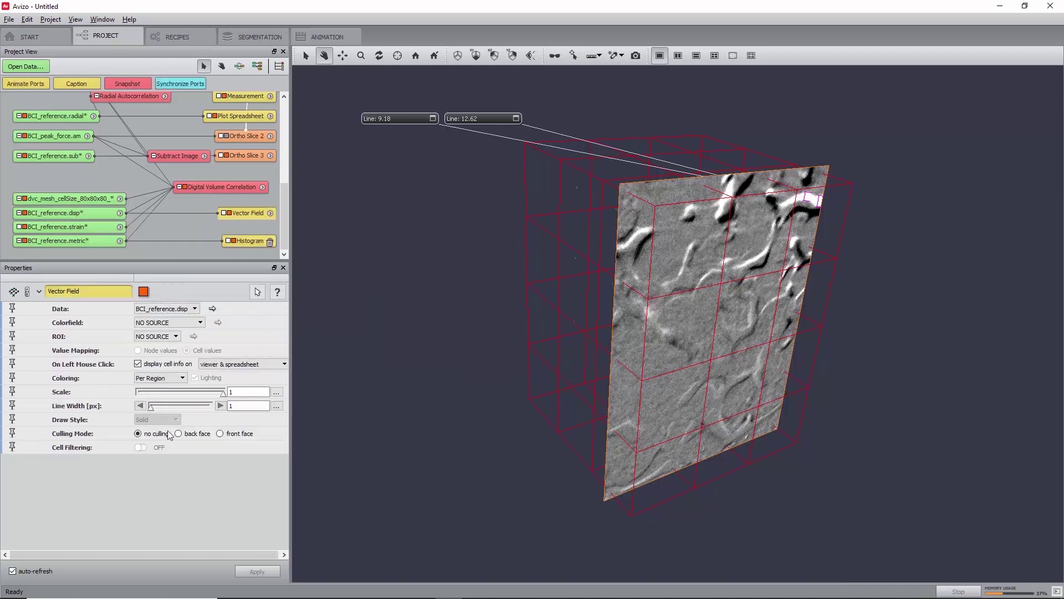
pyautogui.click(166, 378)
pyautogui.click(158, 401)
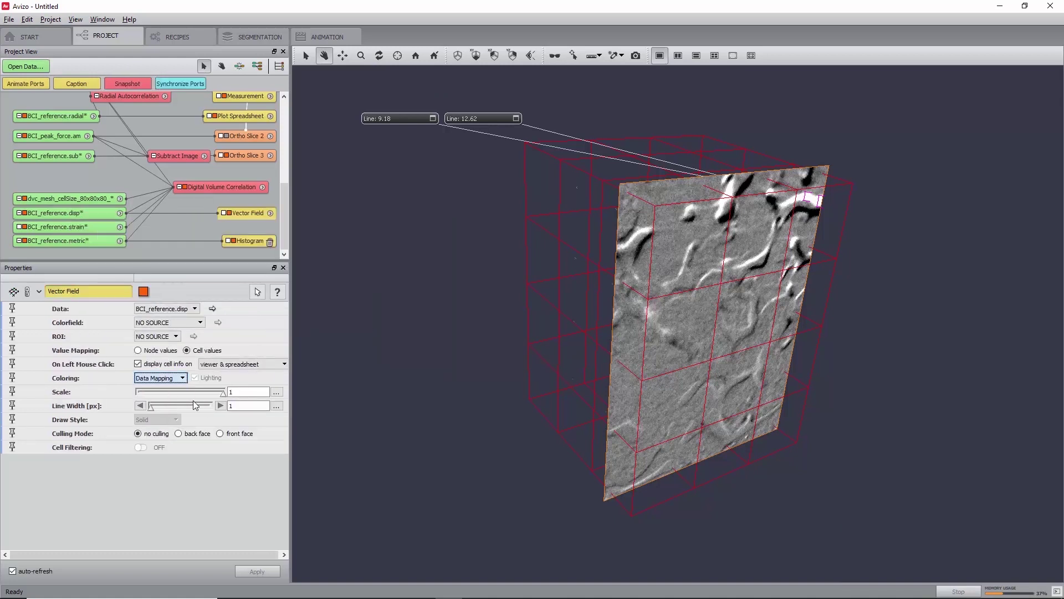
# Raise the Vector Field's maximum scale to 10 and enlarge the displacement vectors to scale 10.
pyautogui.click(276, 392)
pyautogui.click(542, 291)
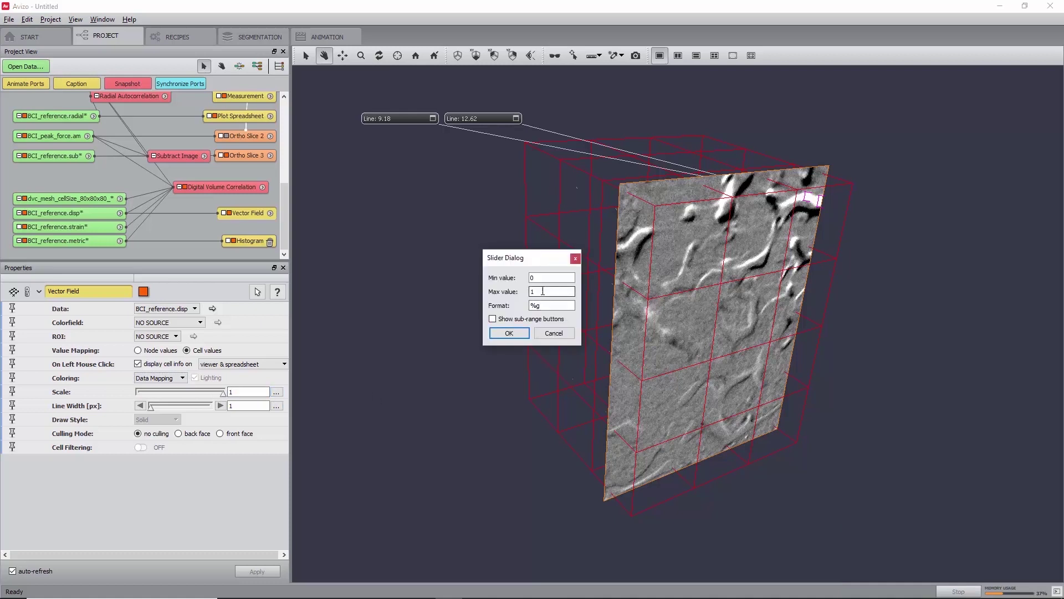
pyautogui.write('0')
pyautogui.click(504, 332)
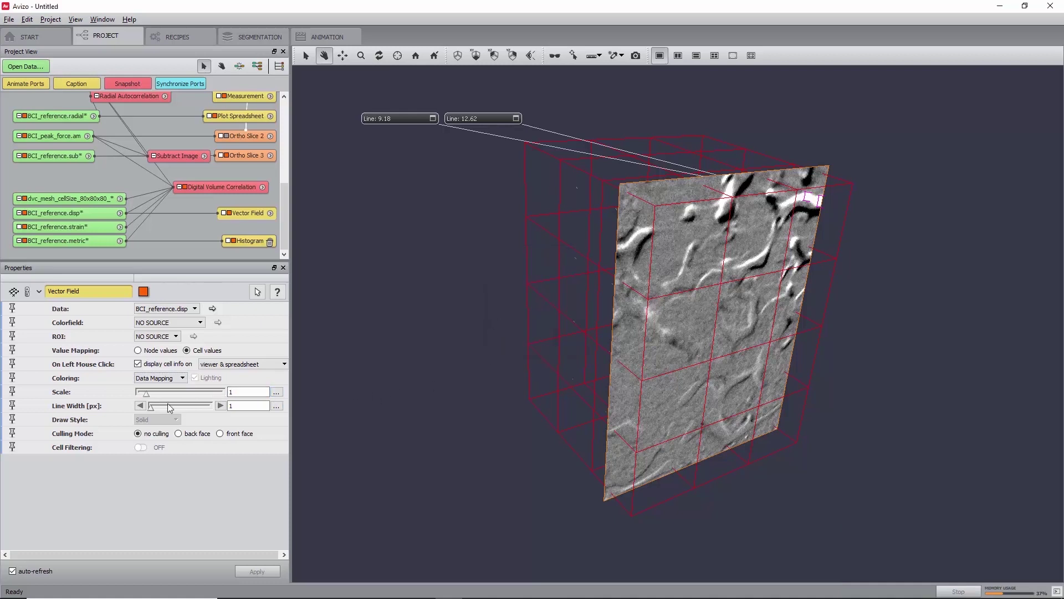
pyautogui.moveTo(148, 393); pyautogui.dragTo(288, 394)
pyautogui.moveTo(573, 381); pyautogui.dragTo(364, 242)
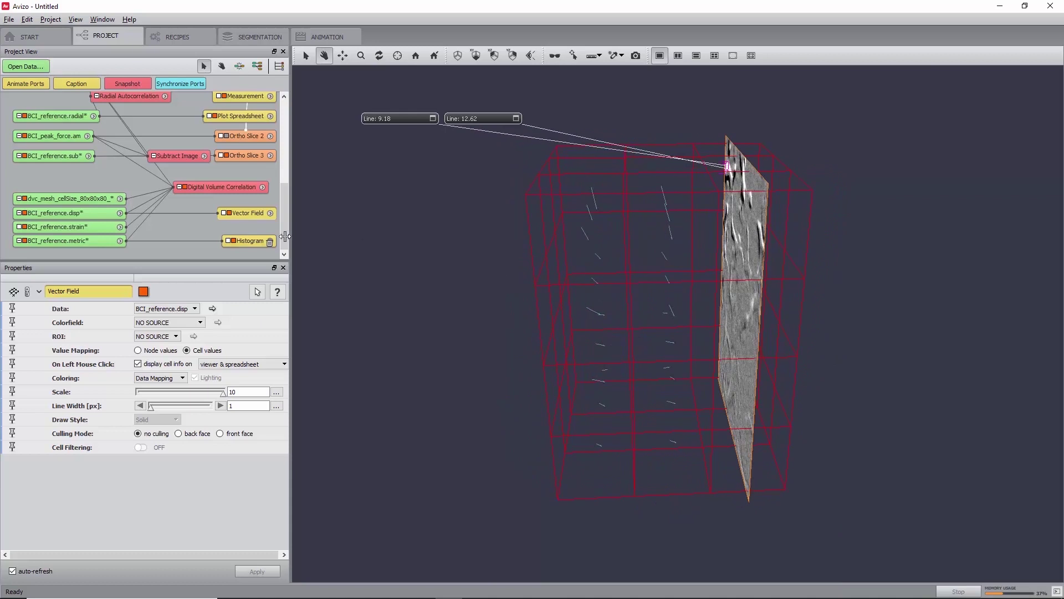
# Compute the Magnitude of BCI_reference.disp and use BCI_reference.disp.Magnitude as the Vector Field's colorfield.
pyautogui.click(86, 215)
pyautogui.rightClick(85, 212)
pyautogui.write('magnitu')
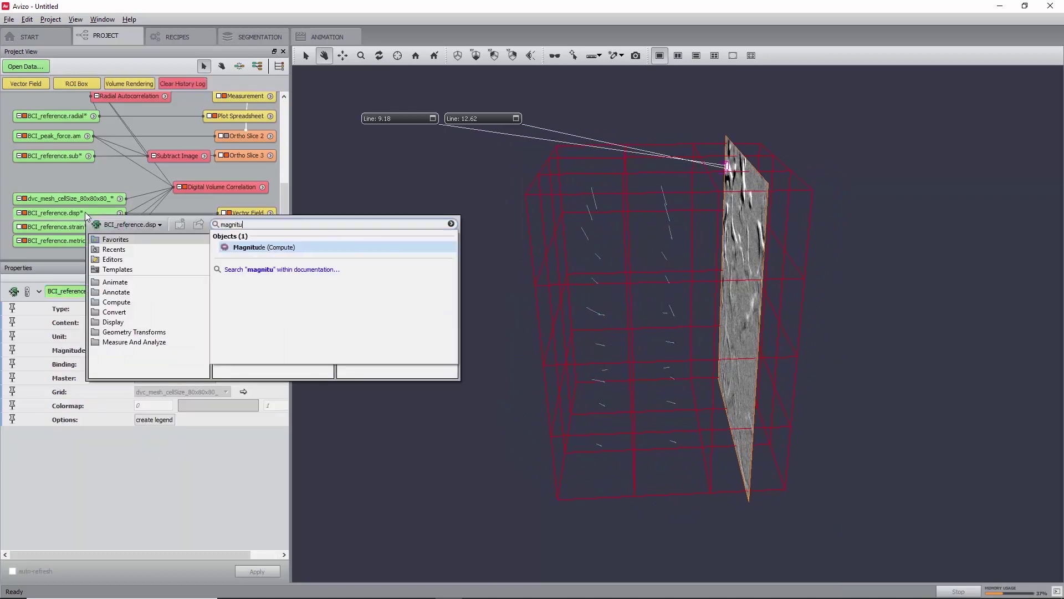
pyautogui.press('Return')
pyautogui.click(248, 241)
pyautogui.click(247, 214)
pyautogui.click(179, 324)
pyautogui.click(176, 346)
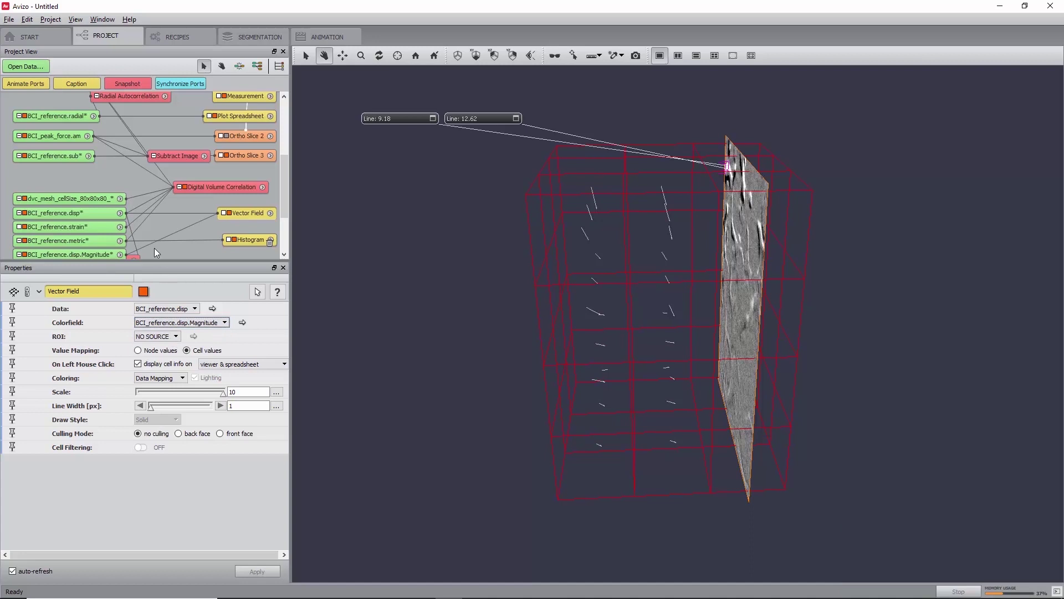
# Apply the physics.icol colormap to BCI_reference.disp.Magnitude and view the colored vectors from another angle.
pyautogui.scroll(-1, 150, 248)
pyautogui.click(83, 238)
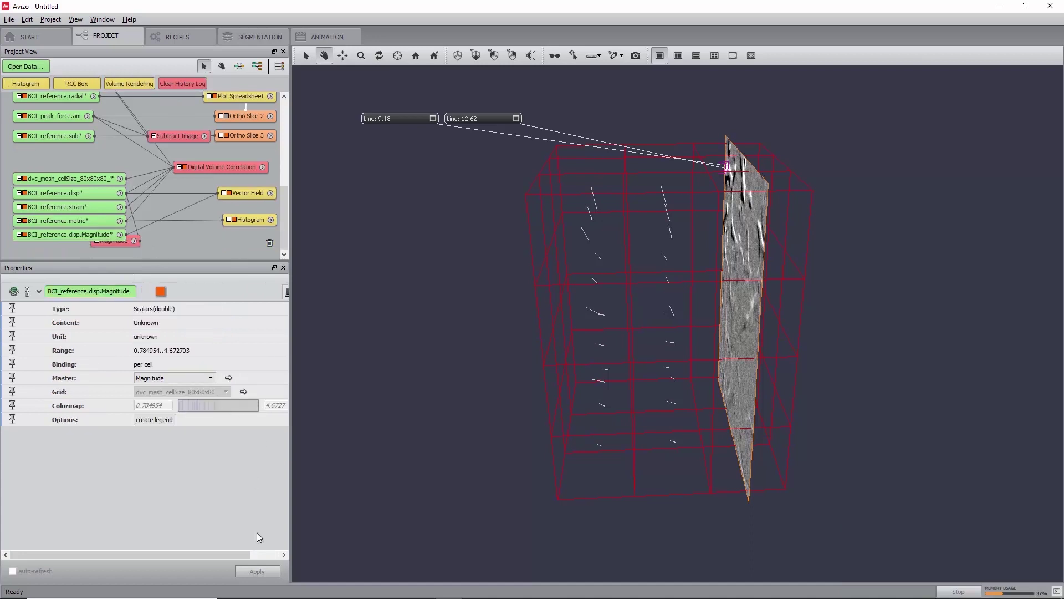
pyautogui.rightClick(271, 400)
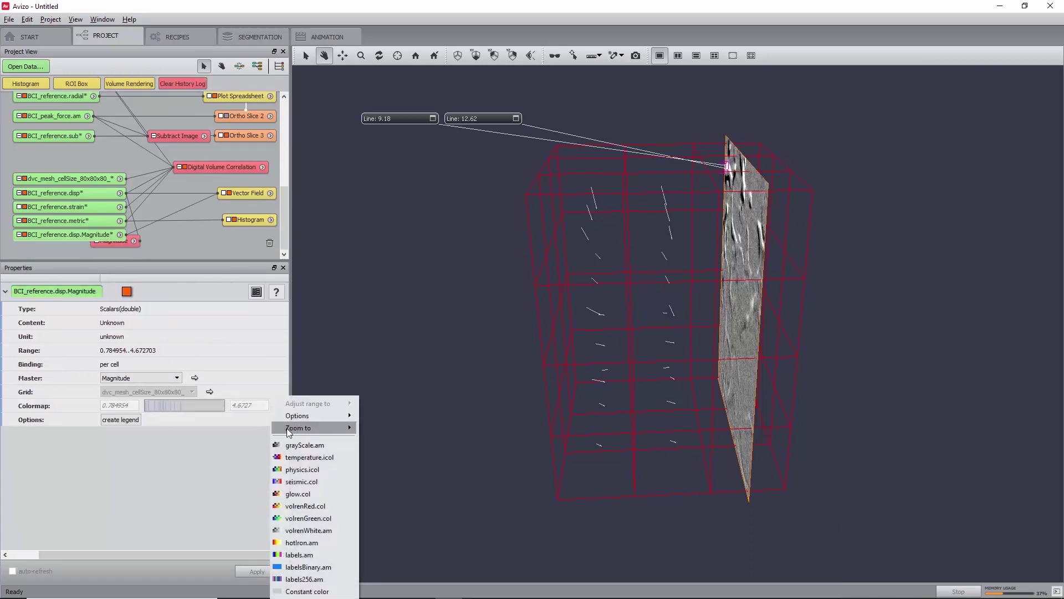
pyautogui.click(295, 469)
pyautogui.moveTo(726, 382); pyautogui.dragTo(482, 316)
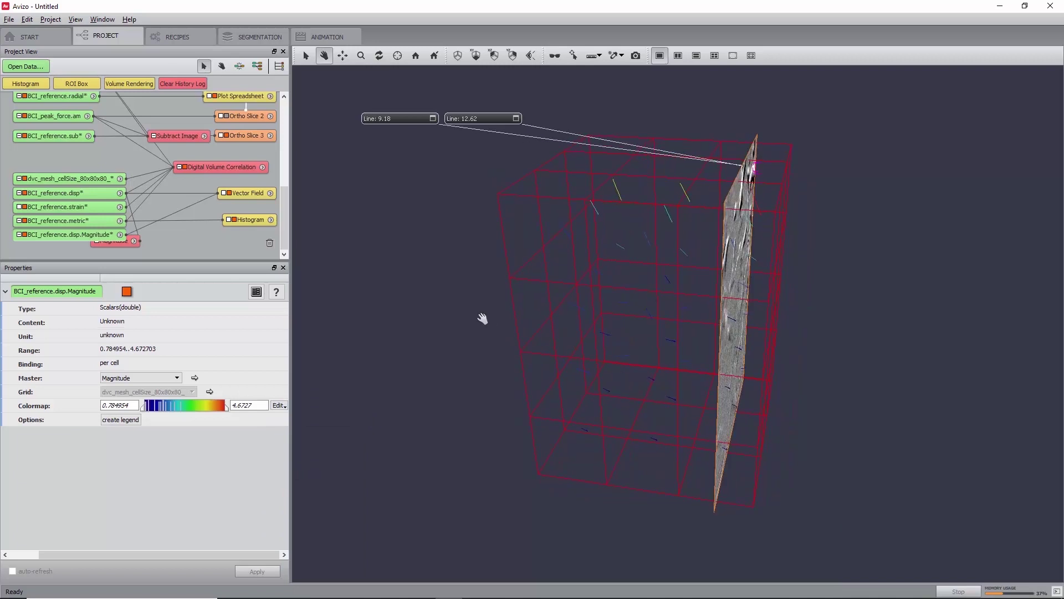
# Attach a Grid View to BCI_reference.metric.
pyautogui.click(61, 220)
pyautogui.rightClick(62, 220)
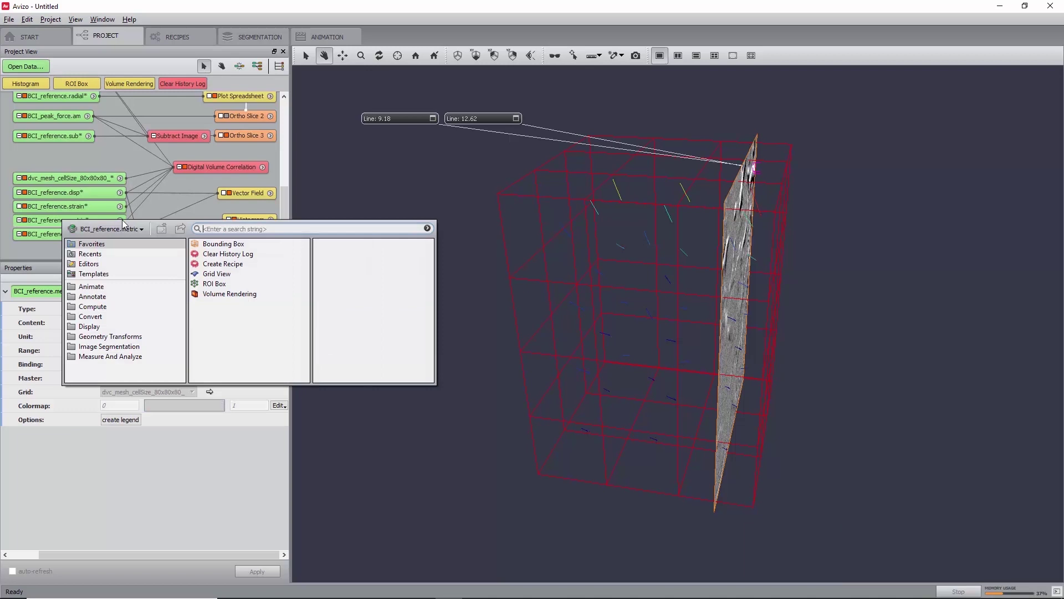
pyautogui.click(331, 308)
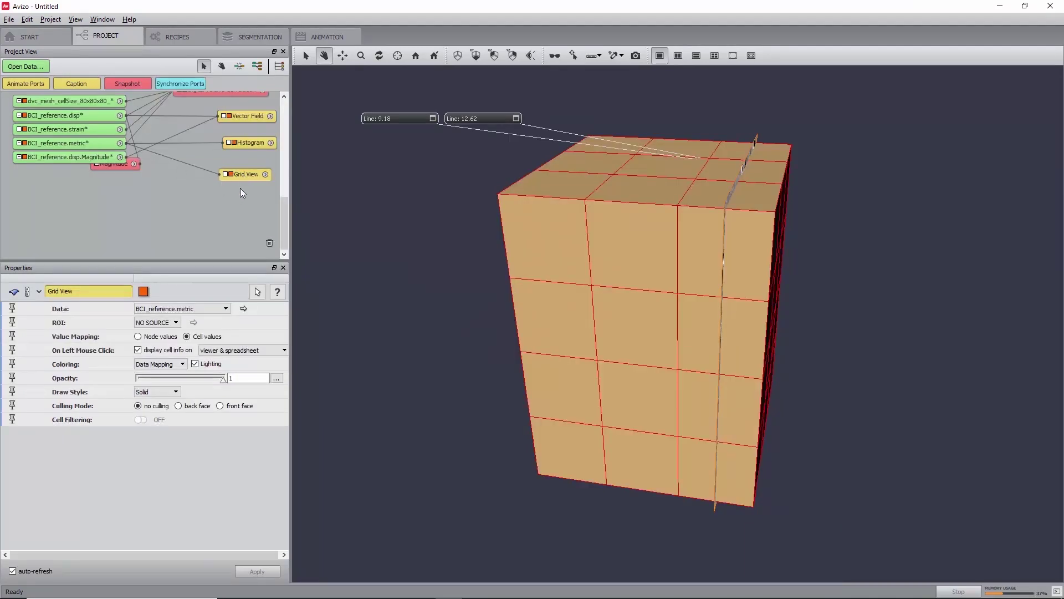
# Set the Grid View's draw style to Solid Outline with cell values and lower its opacity to make it semi-transparent.
pyautogui.click(156, 391)
pyautogui.click(171, 409)
pyautogui.click(195, 337)
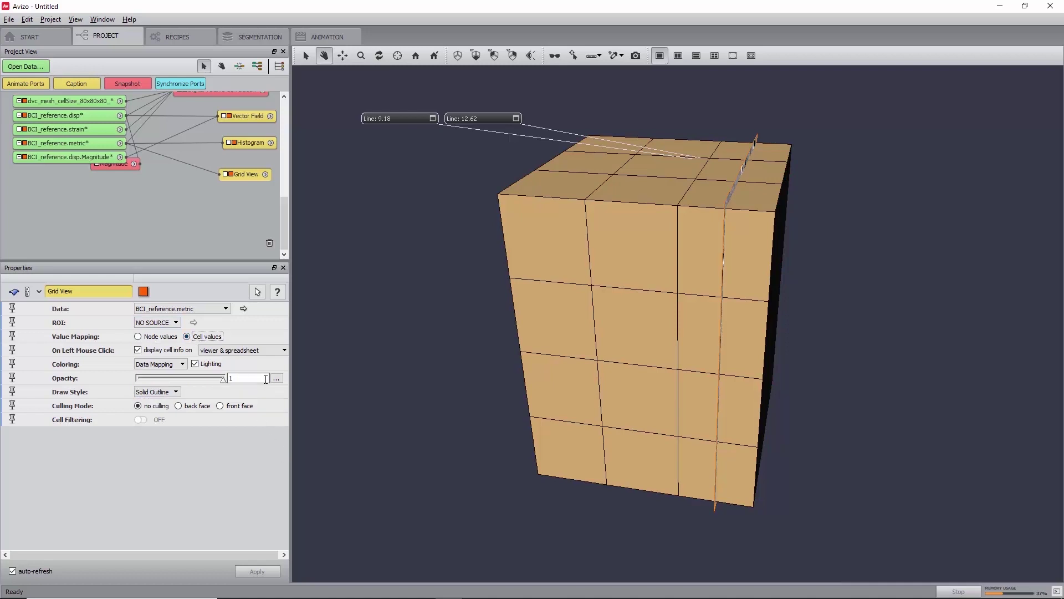
pyautogui.doubleClick(244, 377)
pyautogui.press('Return')
pyautogui.moveTo(579, 411); pyautogui.dragTo(659, 355)
# Apply the physics.icol colormap to BCI_reference.metric and adjust its range to BCI_reference.metric.
pyautogui.click(58, 142)
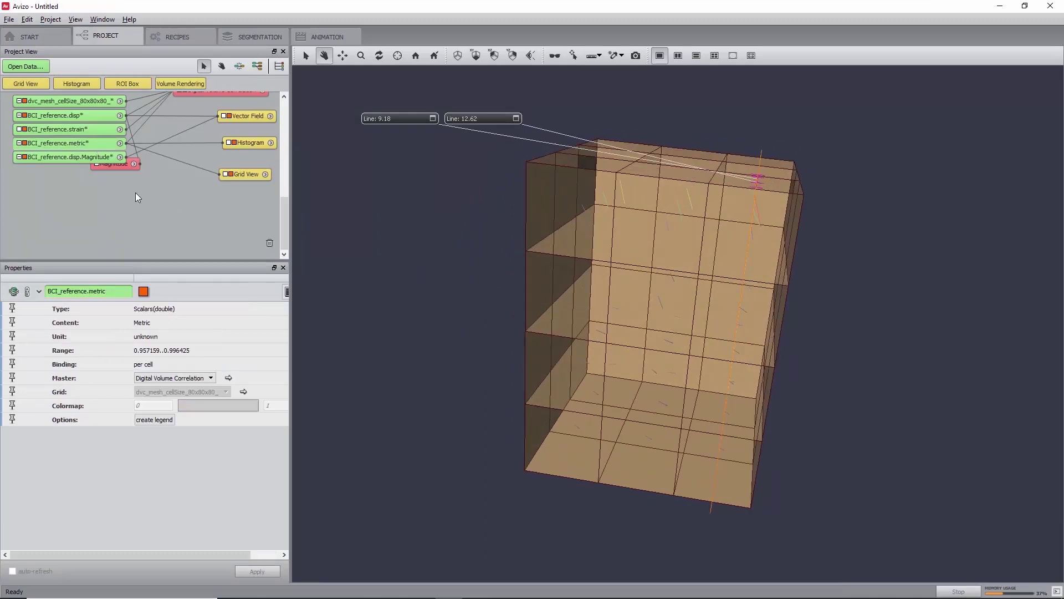
pyautogui.click(269, 556)
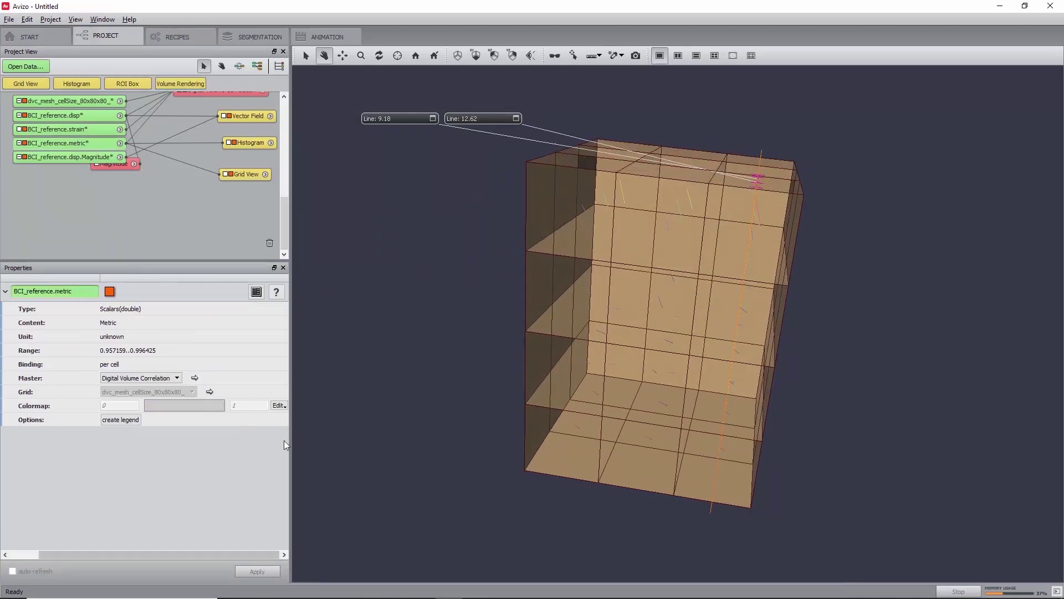
pyautogui.click(278, 404)
pyautogui.click(317, 456)
pyautogui.click(283, 404)
pyautogui.moveTo(318, 404)
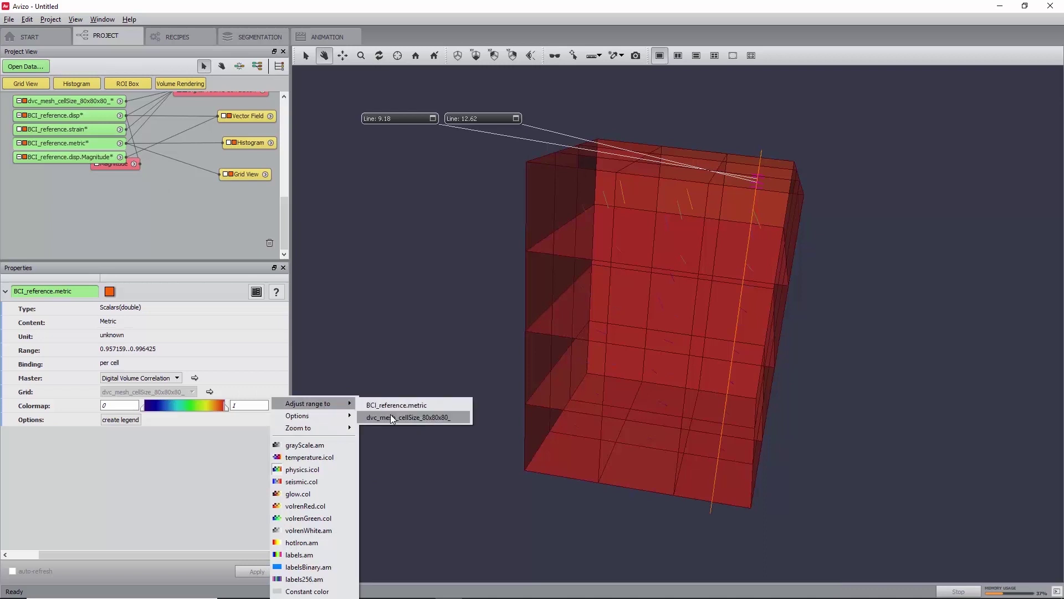
pyautogui.click(397, 405)
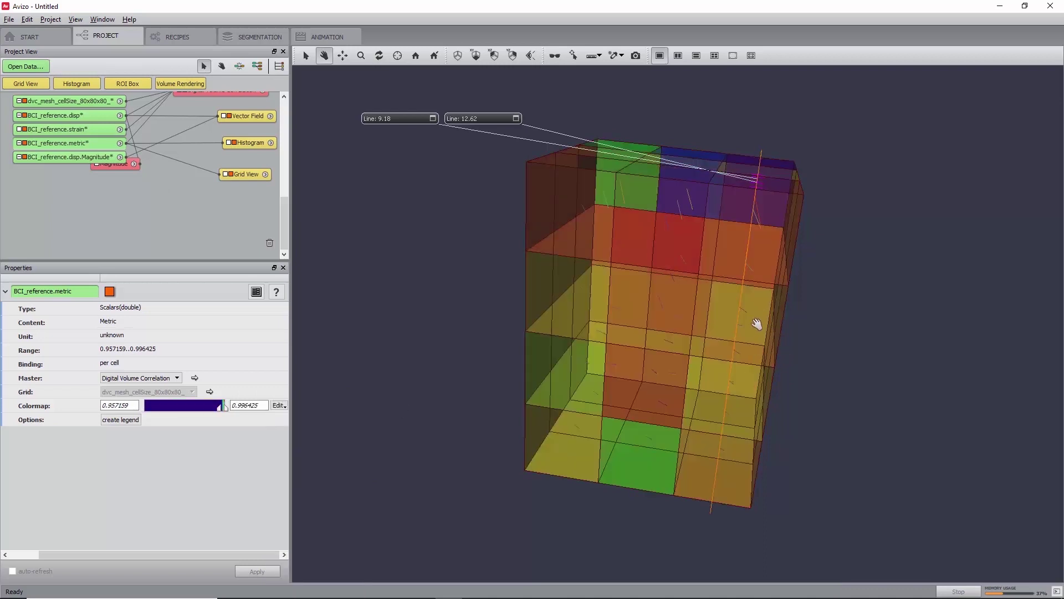
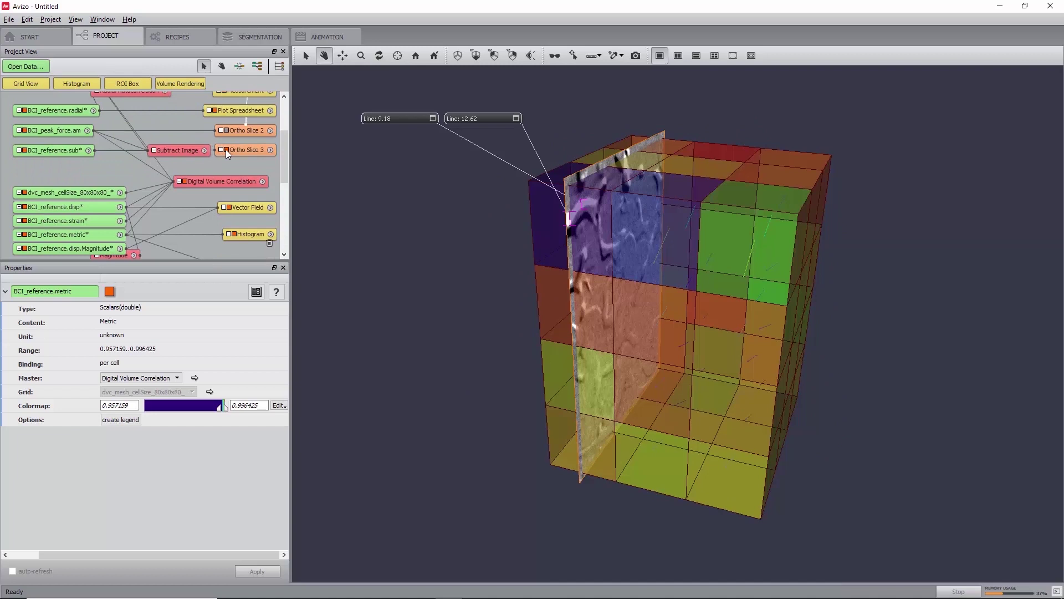
# Hide Ortho Slice 3 and the Measurement, and inspect the colored metric grid from several sides.
pyautogui.scroll(1, 234, 161)
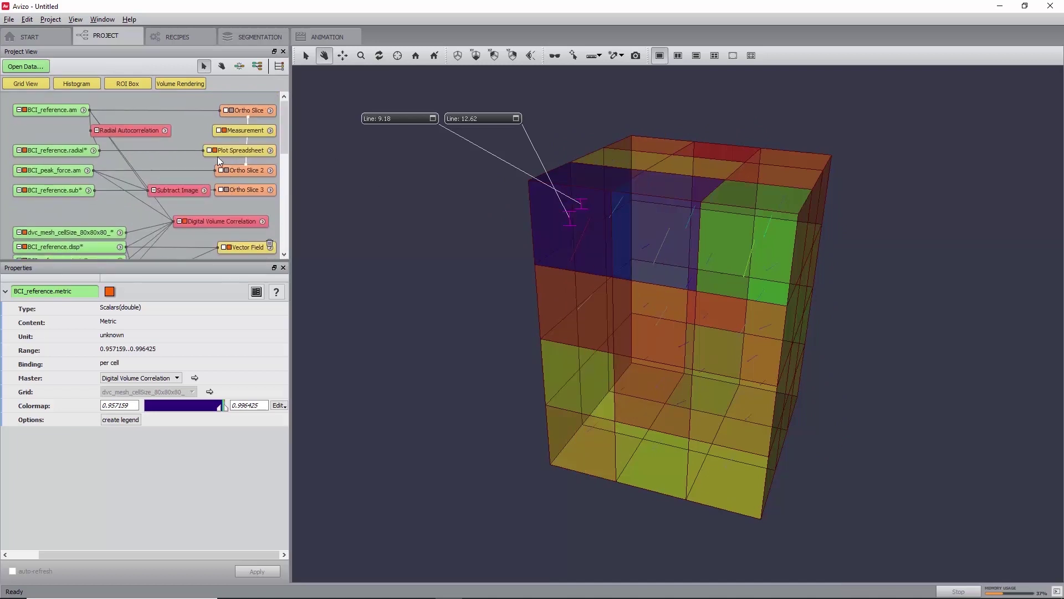
pyautogui.click(225, 130)
pyautogui.moveTo(689, 397); pyautogui.dragTo(798, 359)
pyautogui.moveTo(693, 366); pyautogui.dragTo(960, 339)
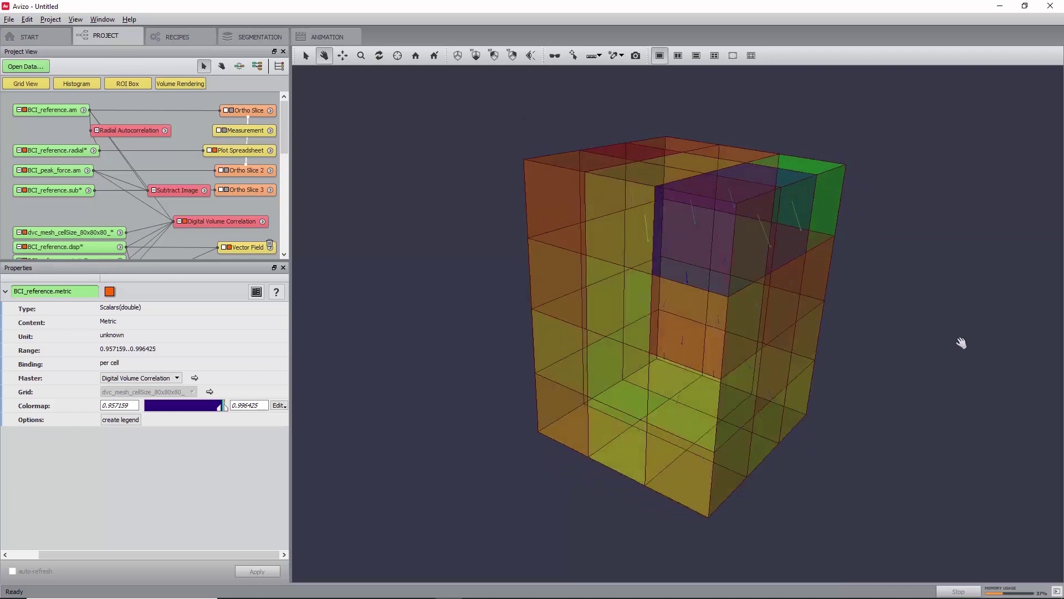
pyautogui.moveTo(800, 345); pyautogui.dragTo(604, 316)
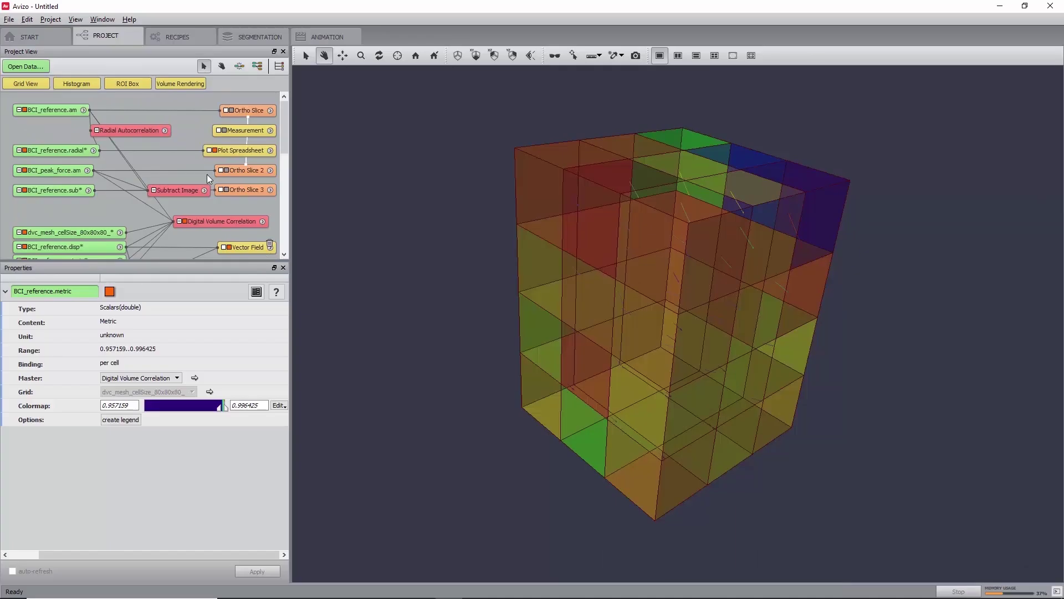
# Hide everything from the viewer except the Ortho Slice of BCI_reference.am.
pyautogui.click(244, 108)
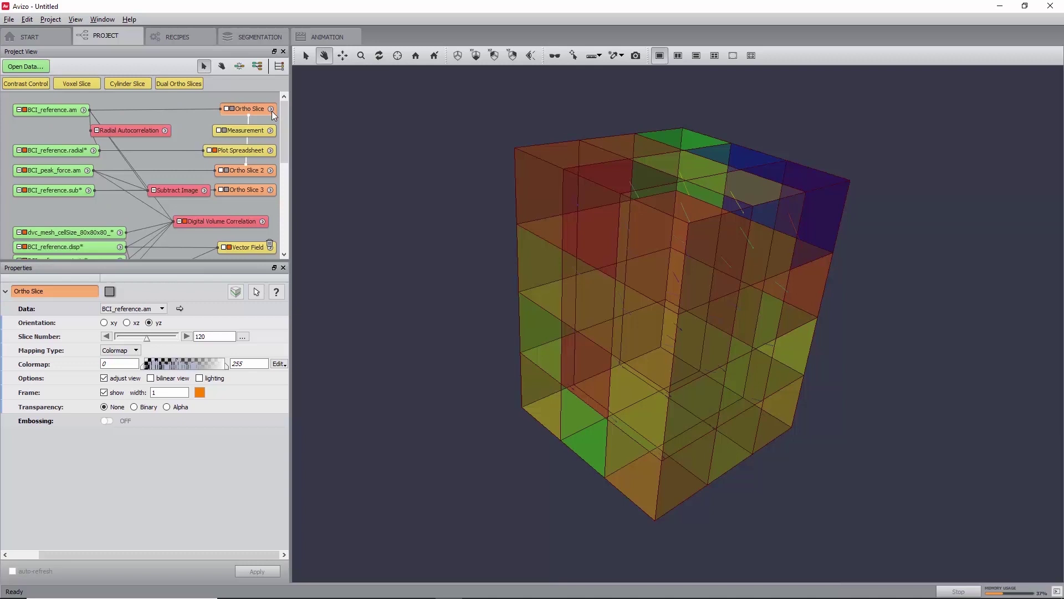
pyautogui.rightClick(257, 109)
pyautogui.click(288, 118)
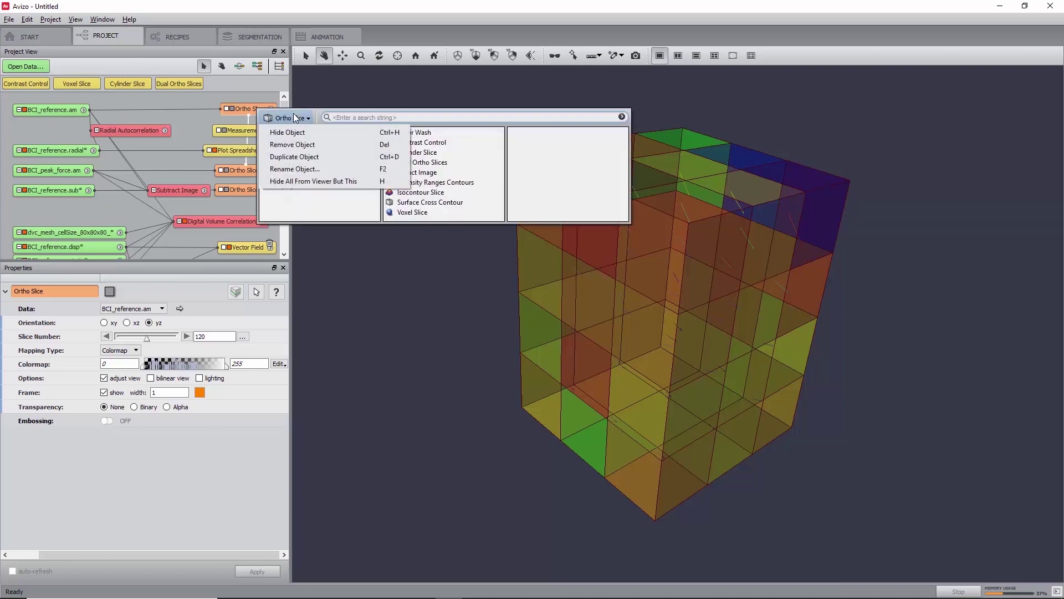
pyautogui.click(302, 181)
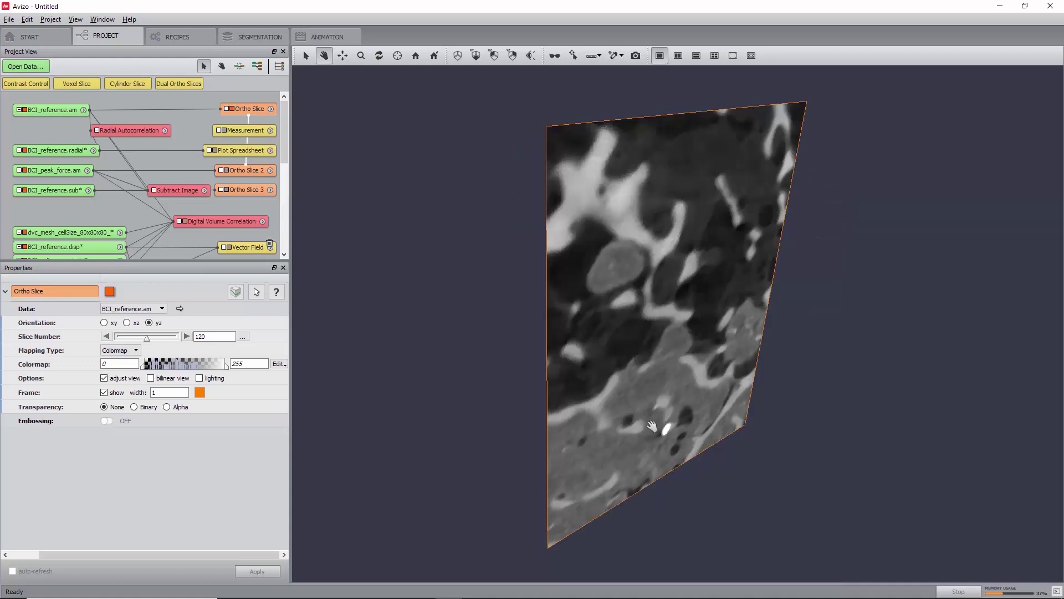
pyautogui.scroll(-3, 234, 195)
pyautogui.scroll(3, 191, 205)
# Attach a second Digital Volume Correlation to BCI_reference.am and set BCI_peak_force.am as its deformed volume.
pyautogui.rightClick(52, 113)
pyautogui.write('Digit')
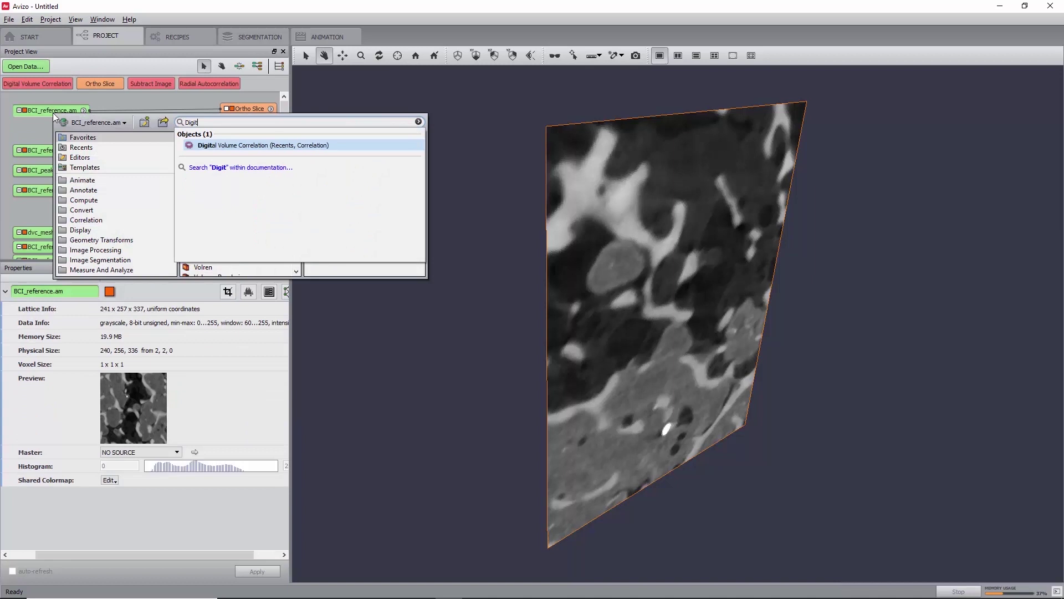
pyautogui.press('Return')
pyautogui.scroll(-3, 150, 164)
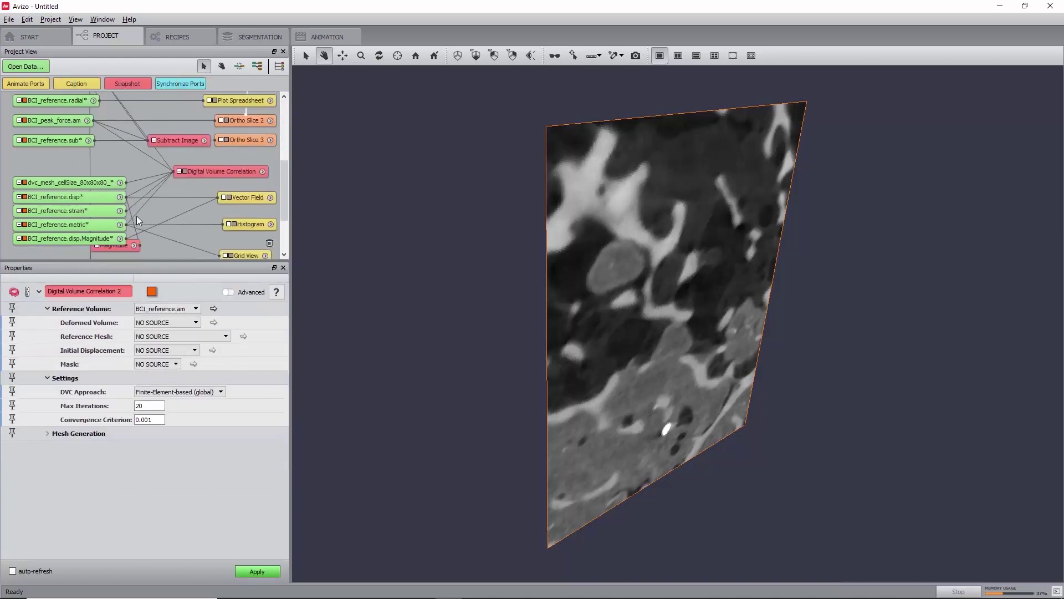
pyautogui.click(173, 323)
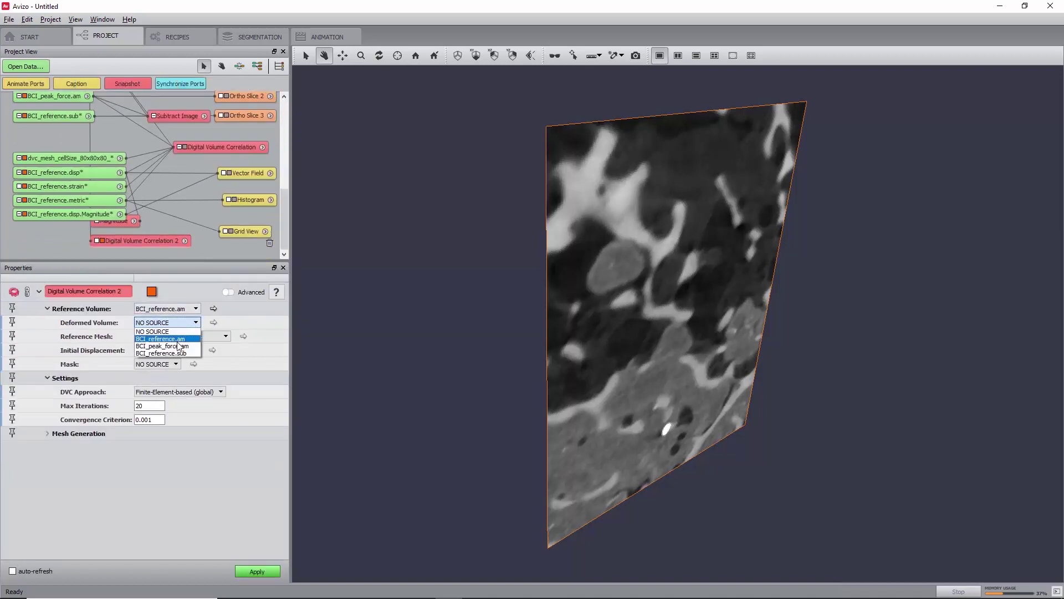
pyautogui.click(179, 348)
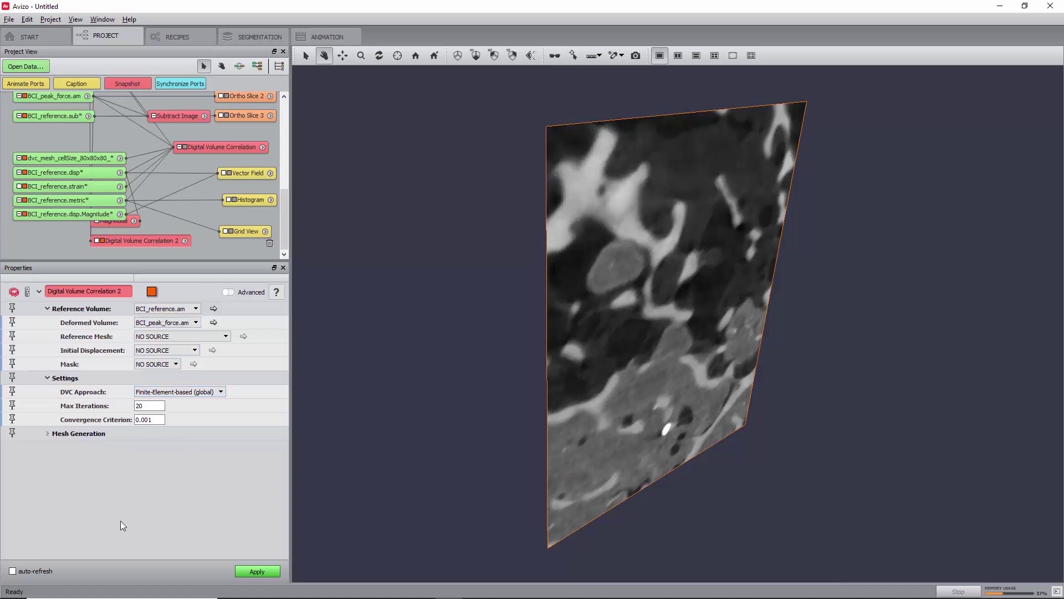
# Set the mesh cell size to 56, enable the mesh display and generate the reference mesh.
pyautogui.click(50, 434)
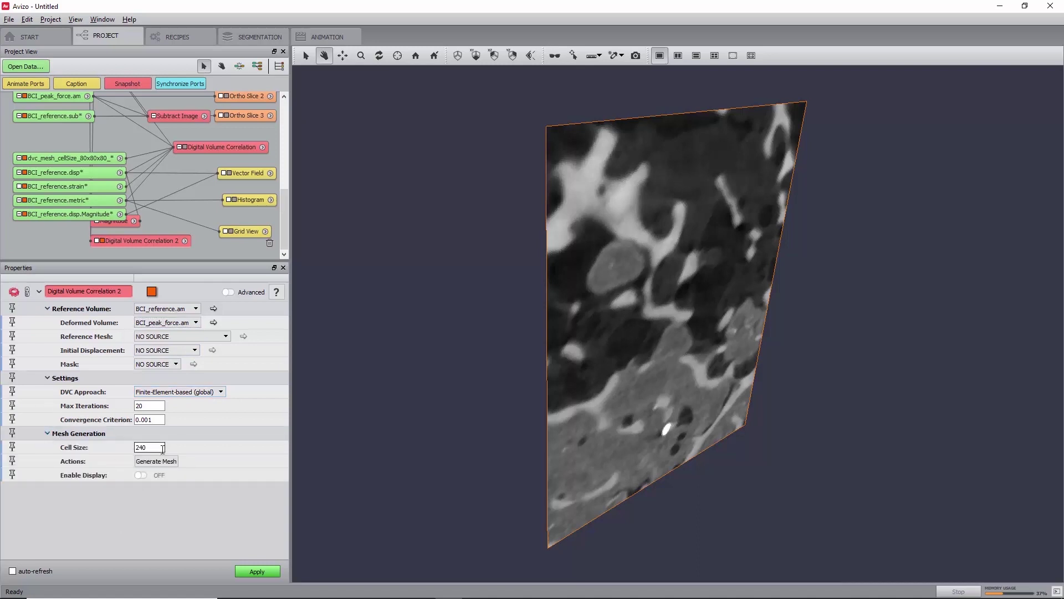
pyautogui.click(157, 420)
pyautogui.click(150, 447)
pyautogui.doubleClick(149, 447)
pyautogui.write('56')
pyautogui.click(140, 475)
pyautogui.moveTo(605, 413); pyautogui.dragTo(654, 394)
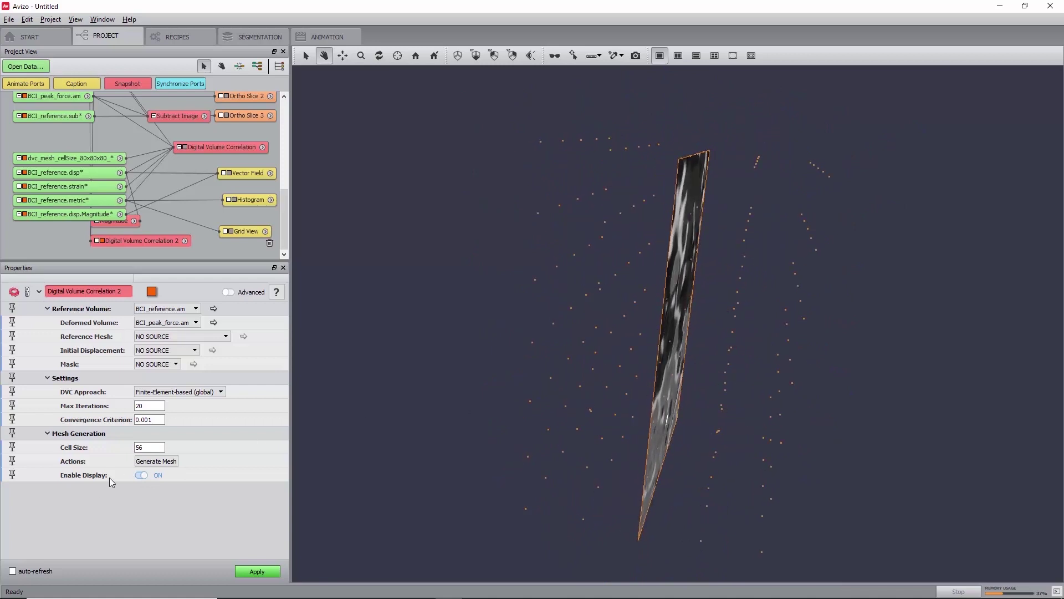
pyautogui.click(156, 466)
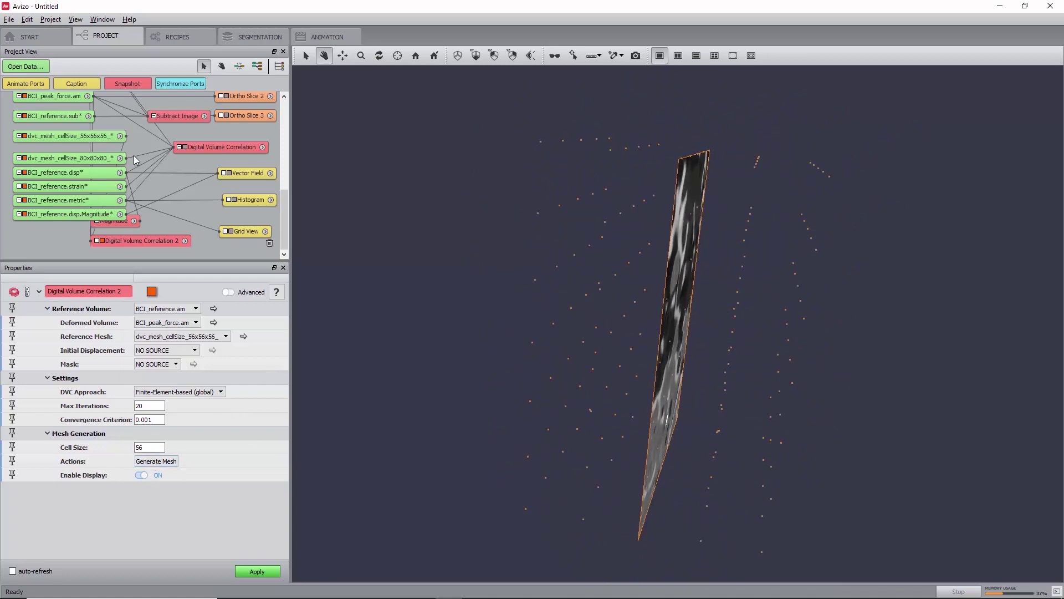
# Move the new 56-cell mesh and Digital Volume Correlation 2 clear of the other modules and set Max Iterations to 30.
pyautogui.moveTo(89, 136); pyautogui.dragTo(89, 236)
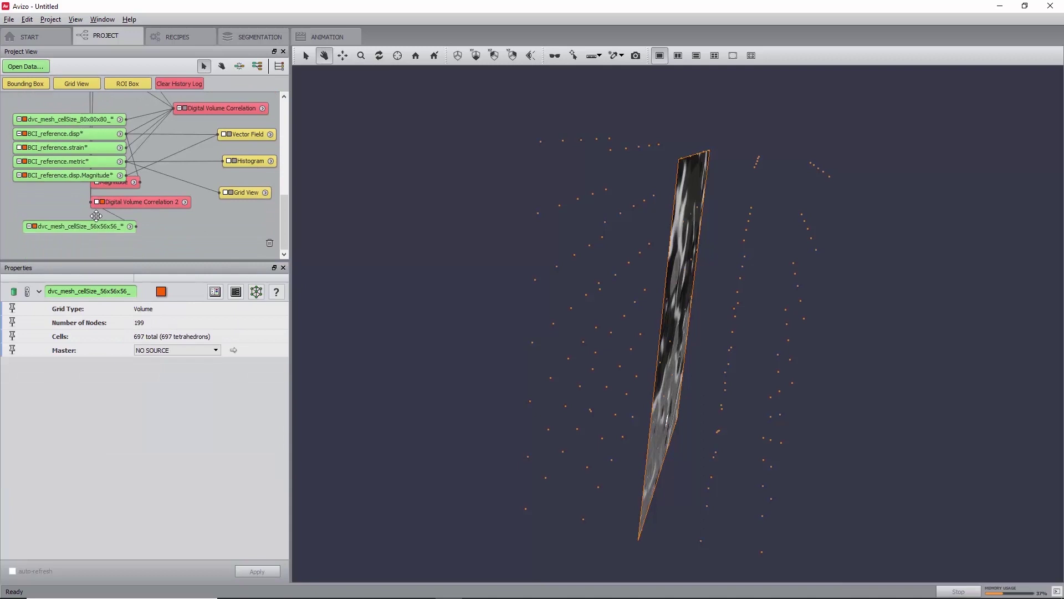
pyautogui.moveTo(200, 203); pyautogui.dragTo(203, 245)
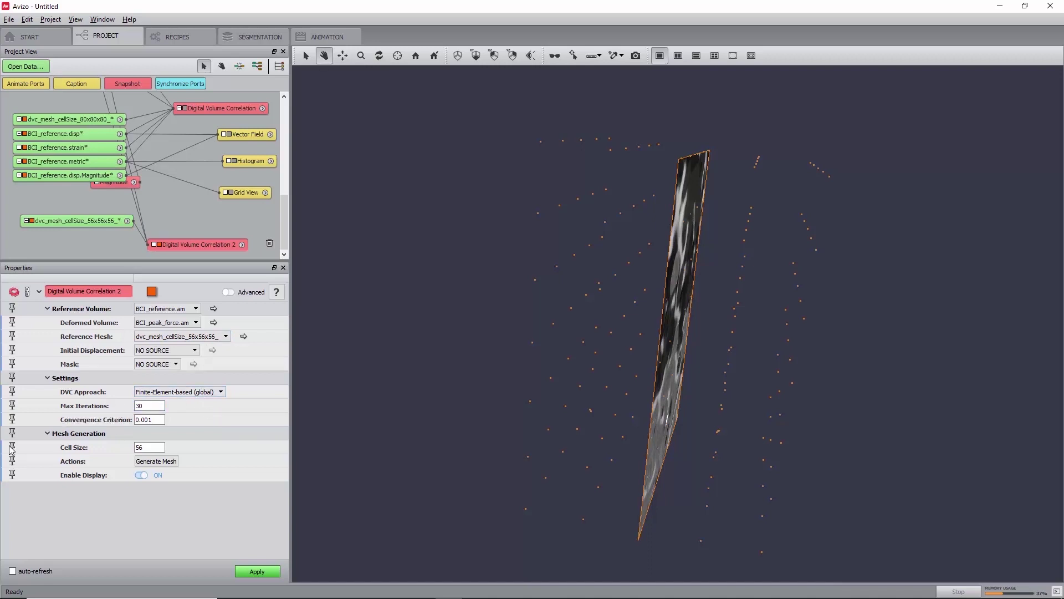
pyautogui.click(49, 433)
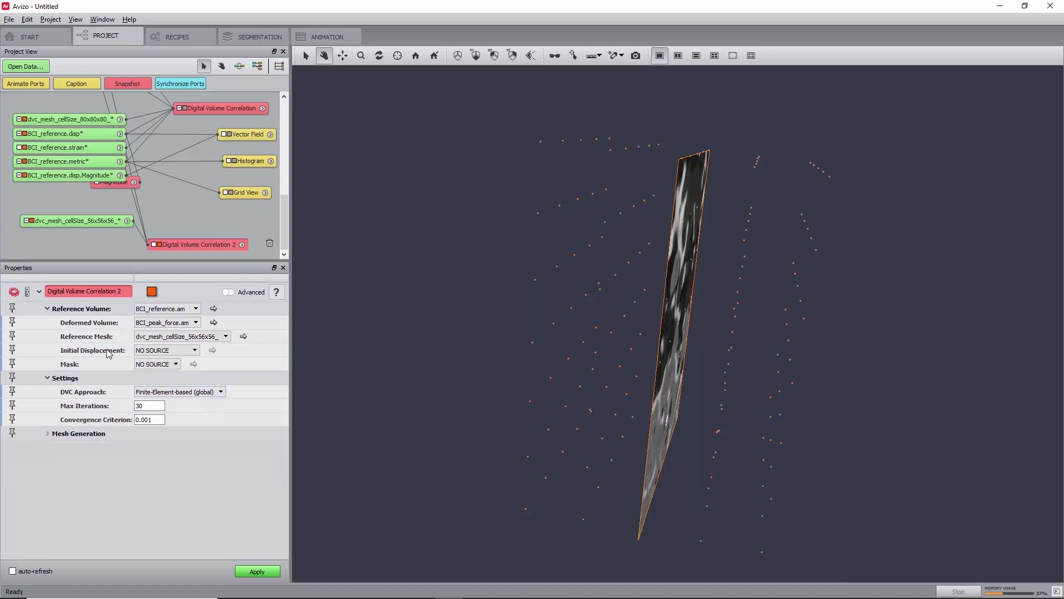
# Use BCI_reference.disp as the initial displacement of the finite-element-based correlation and run the computation.
pyautogui.click(180, 351)
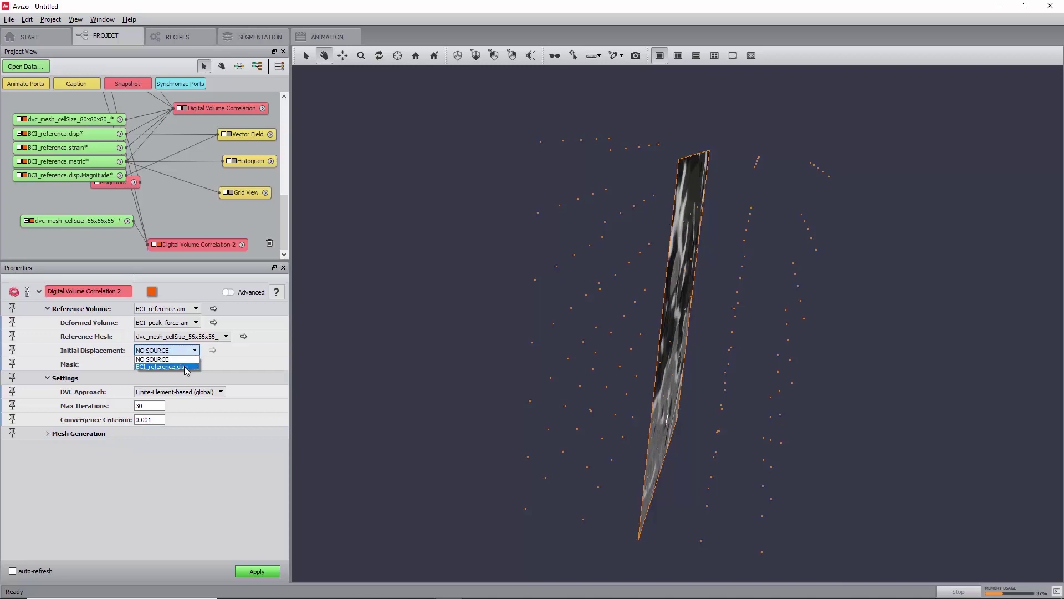
pyautogui.click(167, 367)
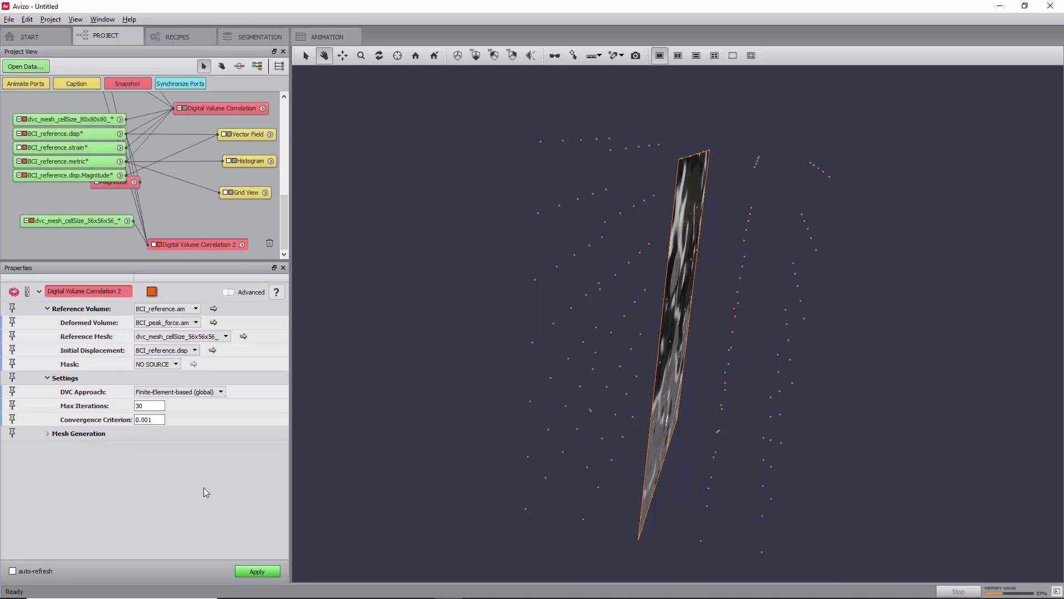
pyautogui.click(271, 570)
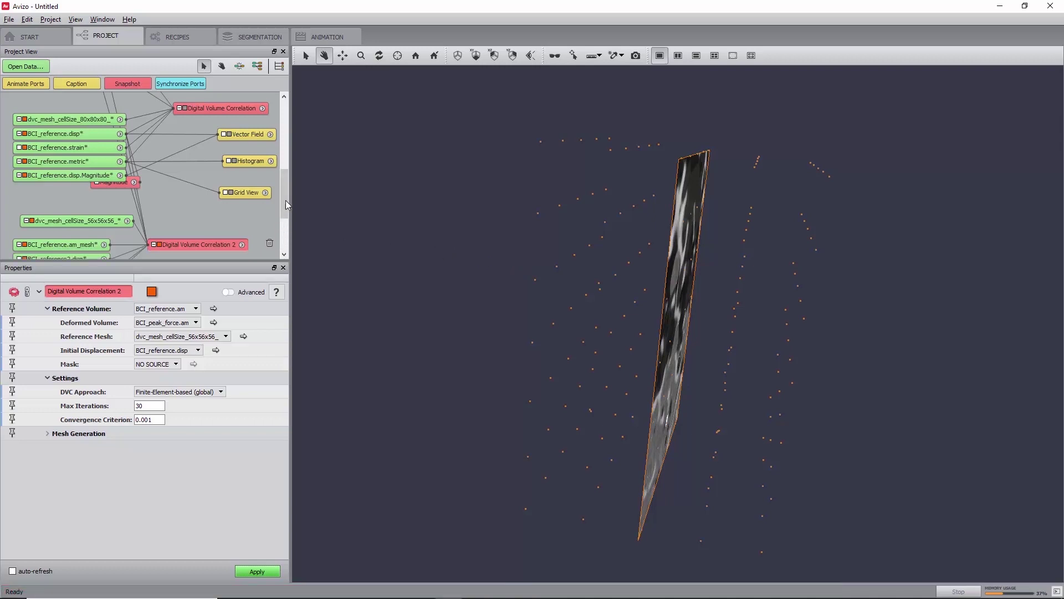
# Attach an Ortho Slice to the residual volume BCI_reference.res from the second correlation.
pyautogui.moveTo(285, 201); pyautogui.dragTo(286, 245)
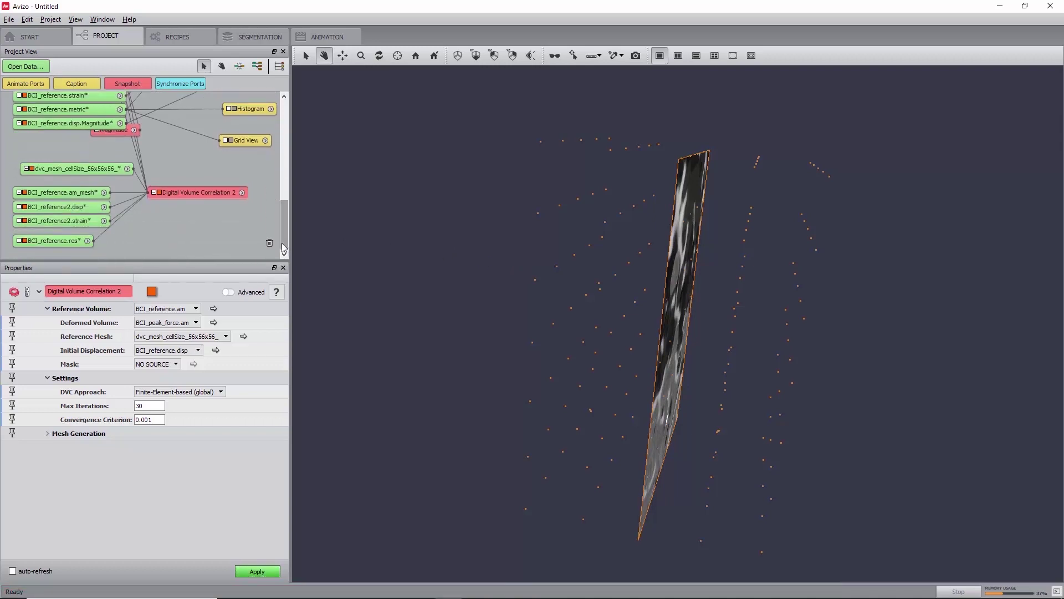
pyautogui.moveTo(644, 304); pyautogui.dragTo(781, 315)
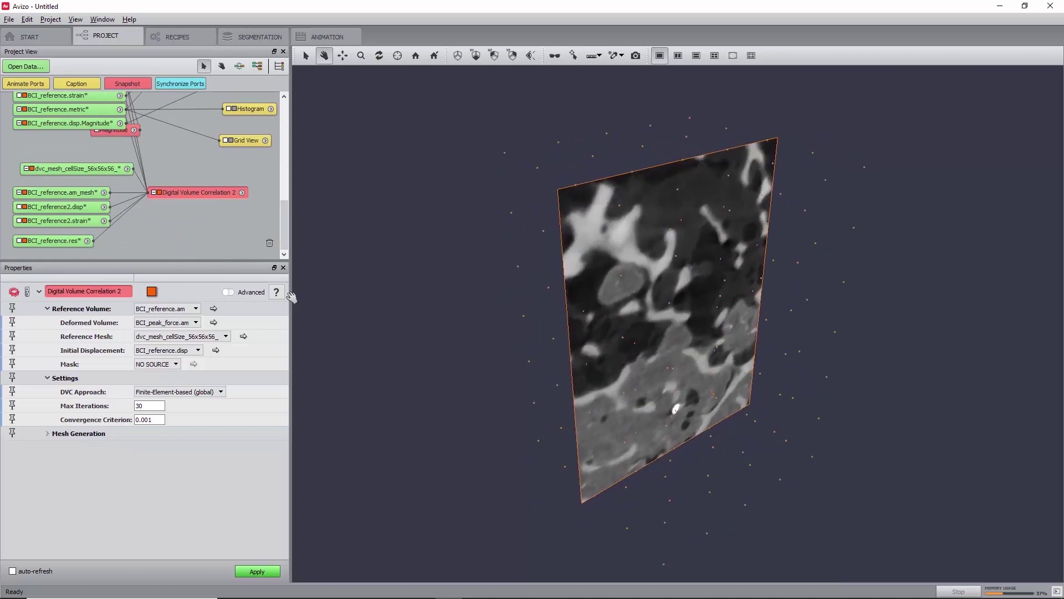
pyautogui.click(62, 241)
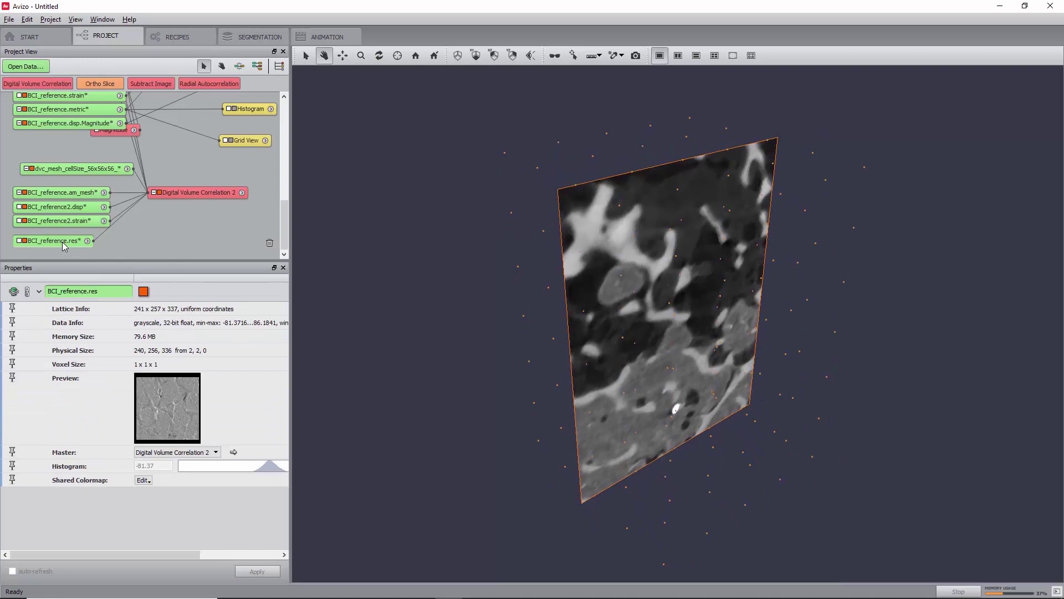
pyautogui.click(89, 82)
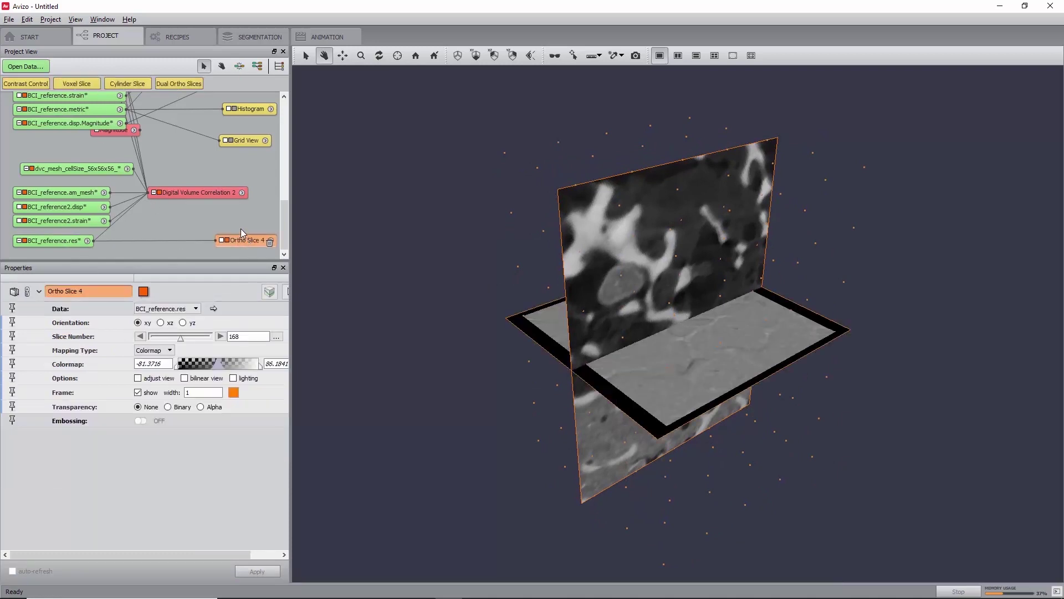
pyautogui.moveTo(641, 305); pyautogui.dragTo(531, 440)
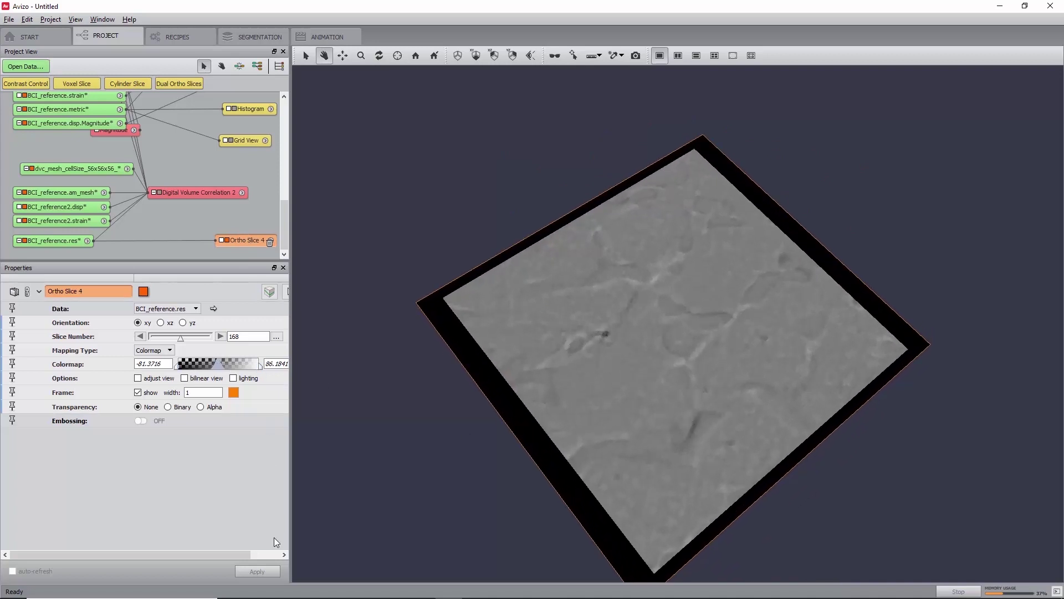
# Adjust the colormap range of the residual's Ortho Slice to the data histogram.
pyautogui.hscroll(2, 274, 538)
pyautogui.click(277, 363)
pyautogui.moveTo(316, 377)
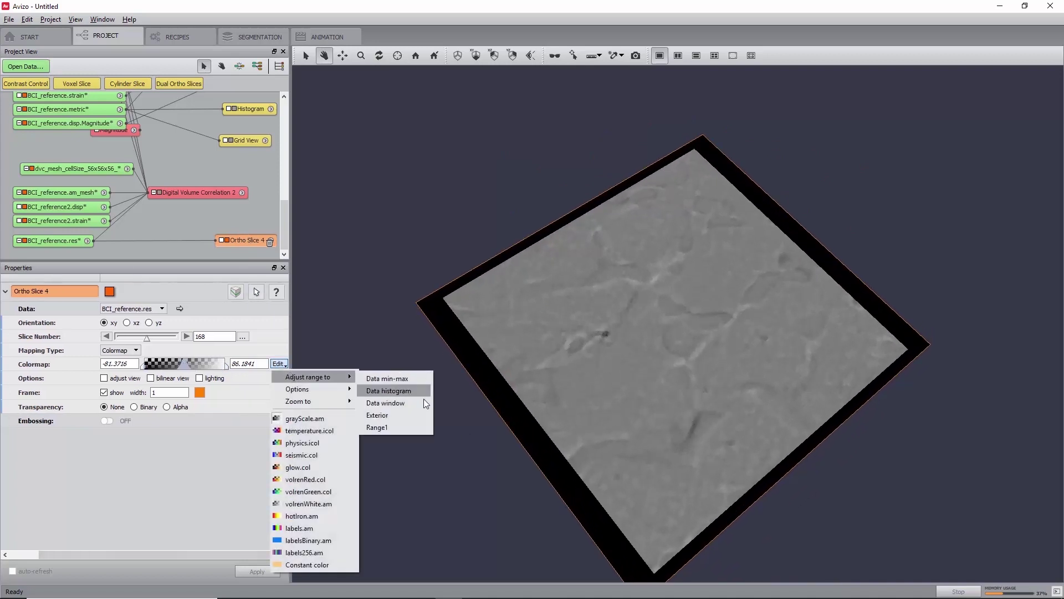
pyautogui.click(408, 390)
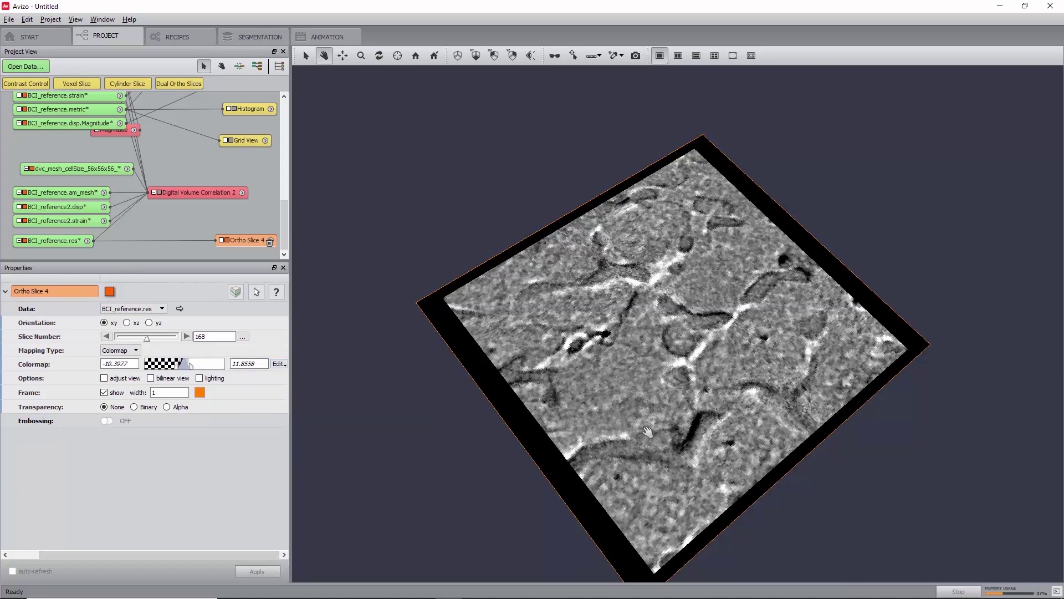
pyautogui.moveTo(656, 500); pyautogui.dragTo(667, 428)
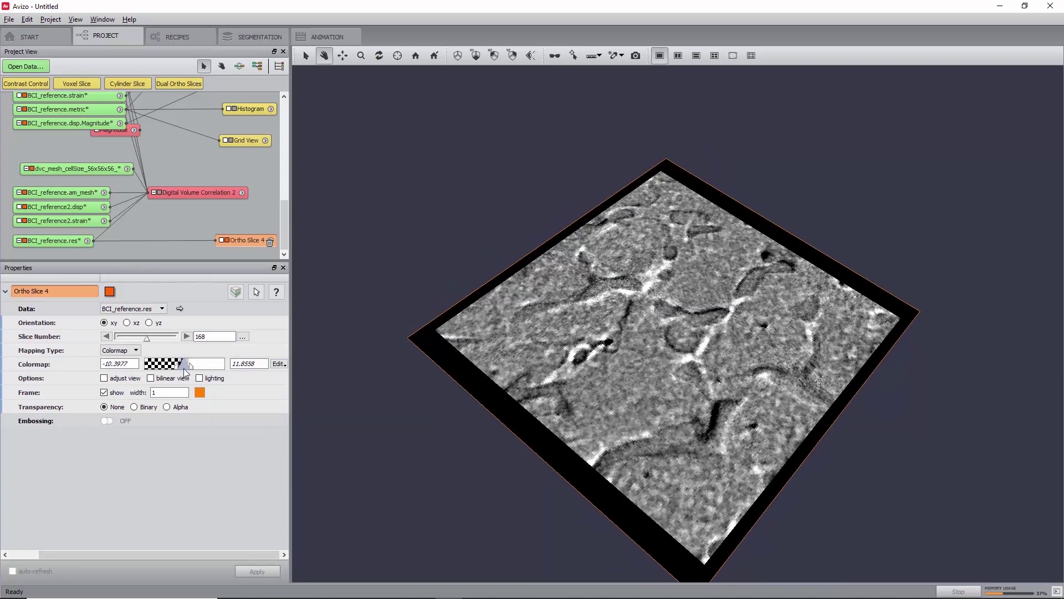
# Orient the residual's Ortho Slice to the yz plane and shift it to slice 188.
pyautogui.click(149, 322)
pyautogui.scroll(3, 660, 318)
pyautogui.moveTo(658, 317); pyautogui.dragTo(701, 428)
pyautogui.press('Escape')
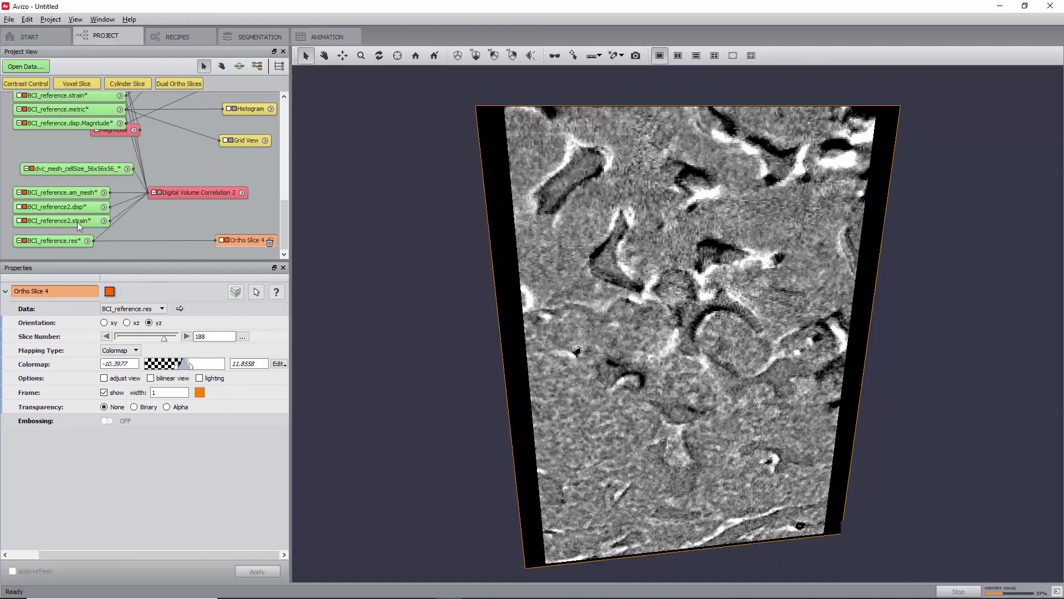
# Attach an Arithmetic module to BCI_reference2.strain.
pyautogui.click(68, 218)
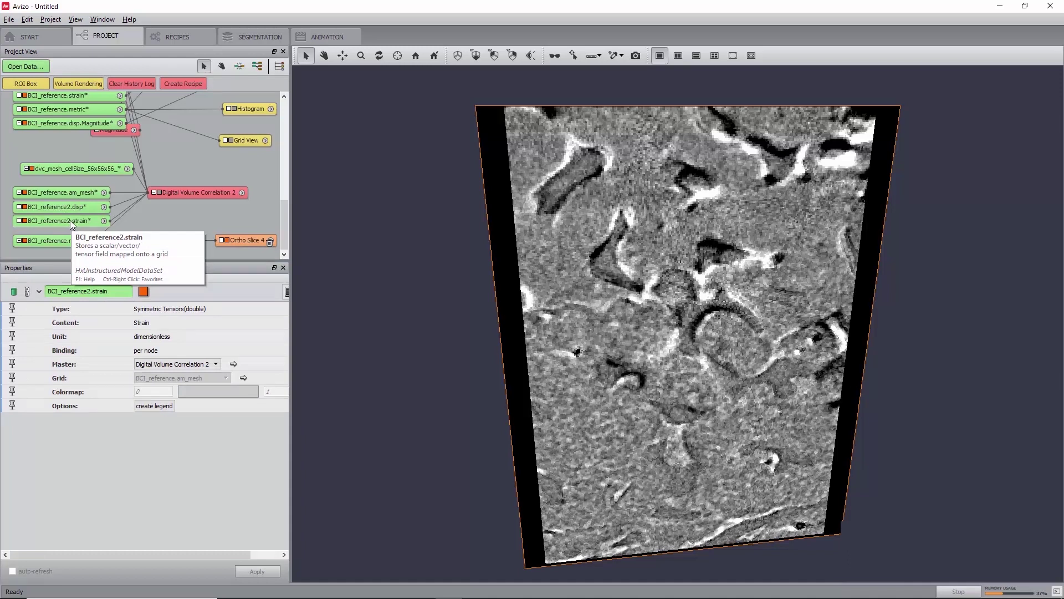
pyautogui.rightClick(70, 220)
pyautogui.write('arith')
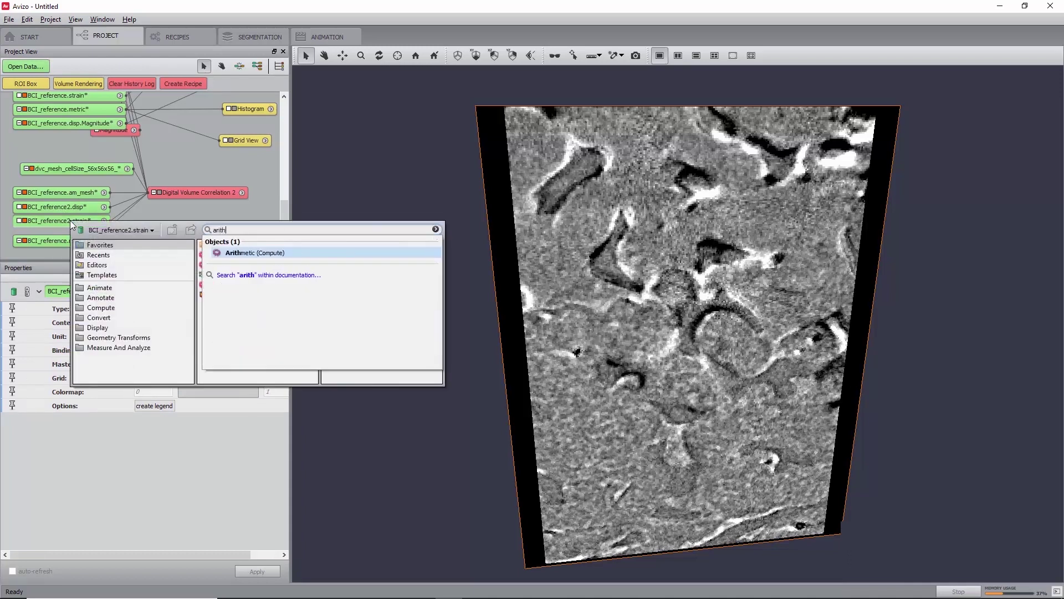
pyautogui.press('Return')
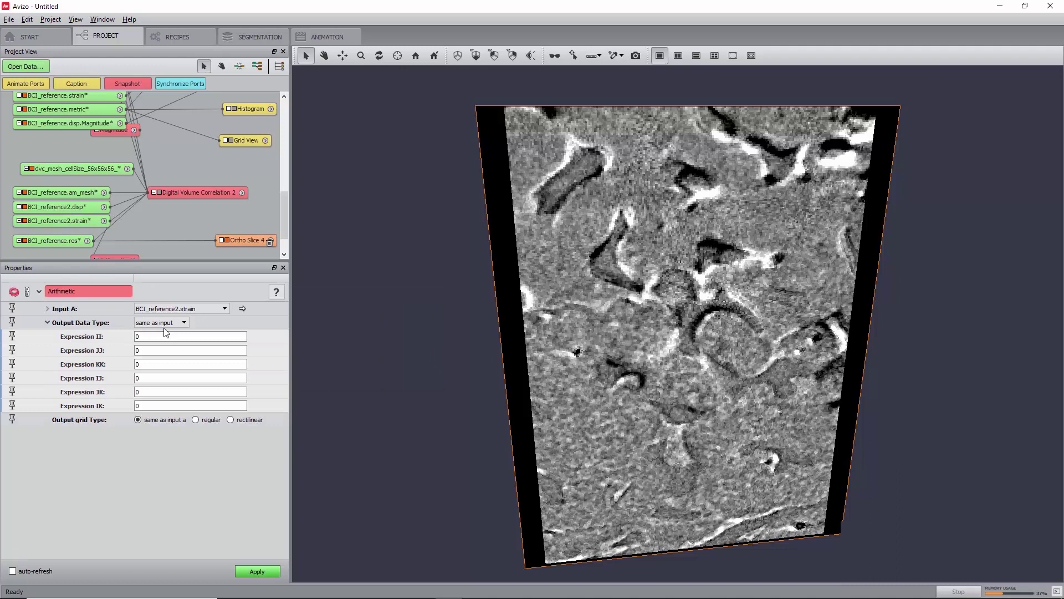
# Set the Arithmetic output data type to scalar, enter the expression Akk and compute the result.
pyautogui.click(175, 323)
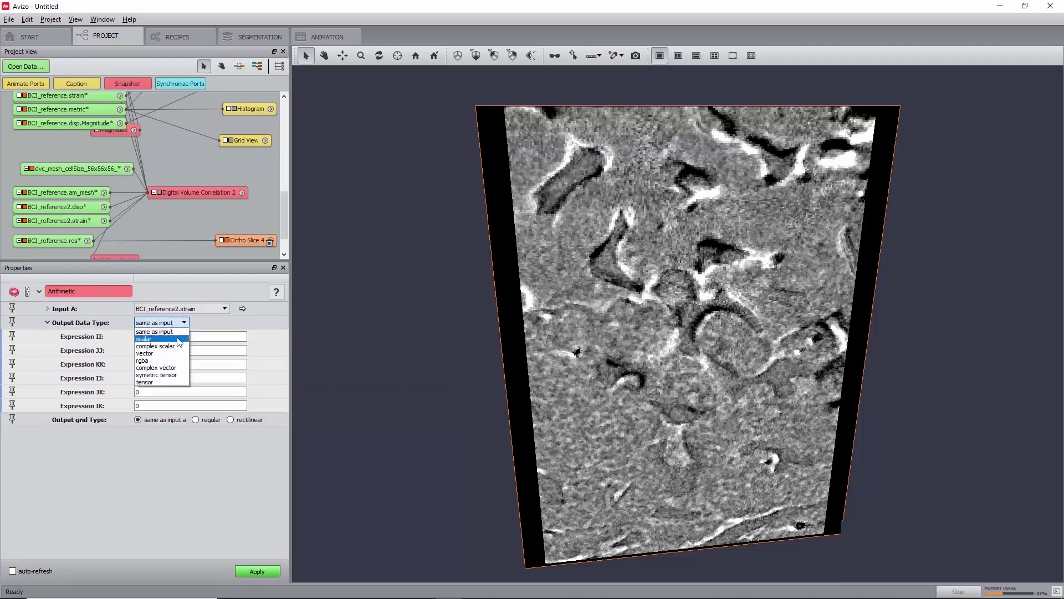
pyautogui.click(177, 336)
pyautogui.write('Akk')
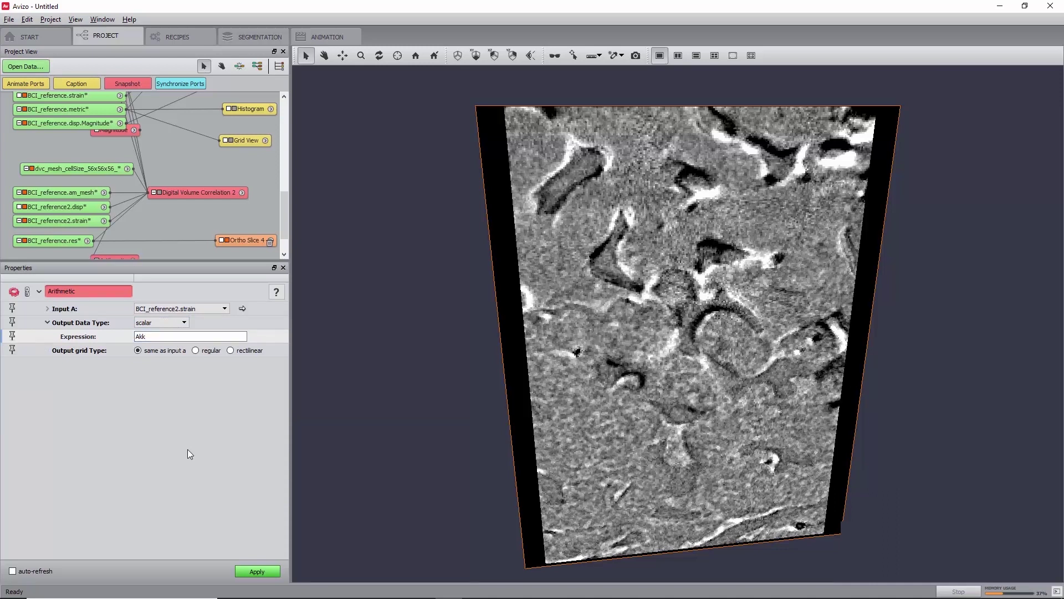
pyautogui.click(266, 574)
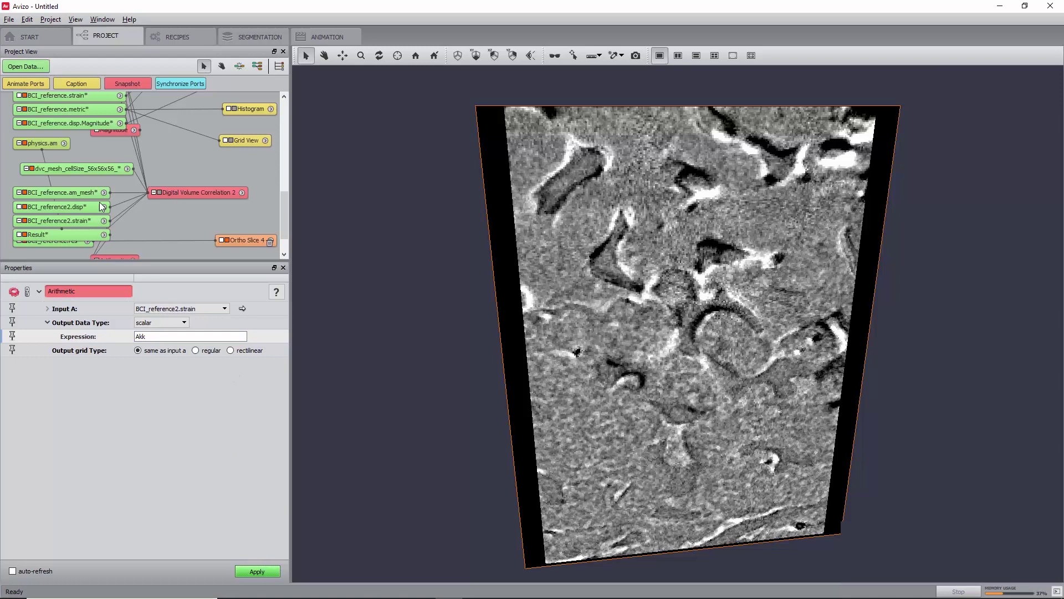
# Move BCI_reference.res and the Arithmetic module clear of the new Result object.
pyautogui.moveTo(69, 245); pyautogui.dragTo(67, 256)
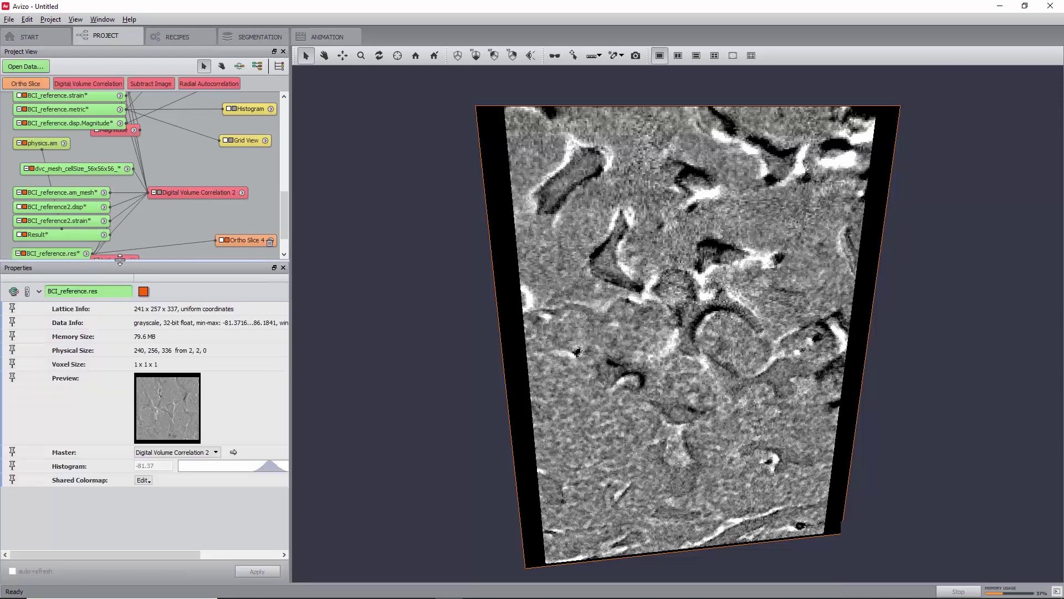
pyautogui.click(138, 258)
pyautogui.moveTo(138, 254); pyautogui.dragTo(138, 242)
# Edit the colormap setting of the Result strain field.
pyautogui.click(45, 220)
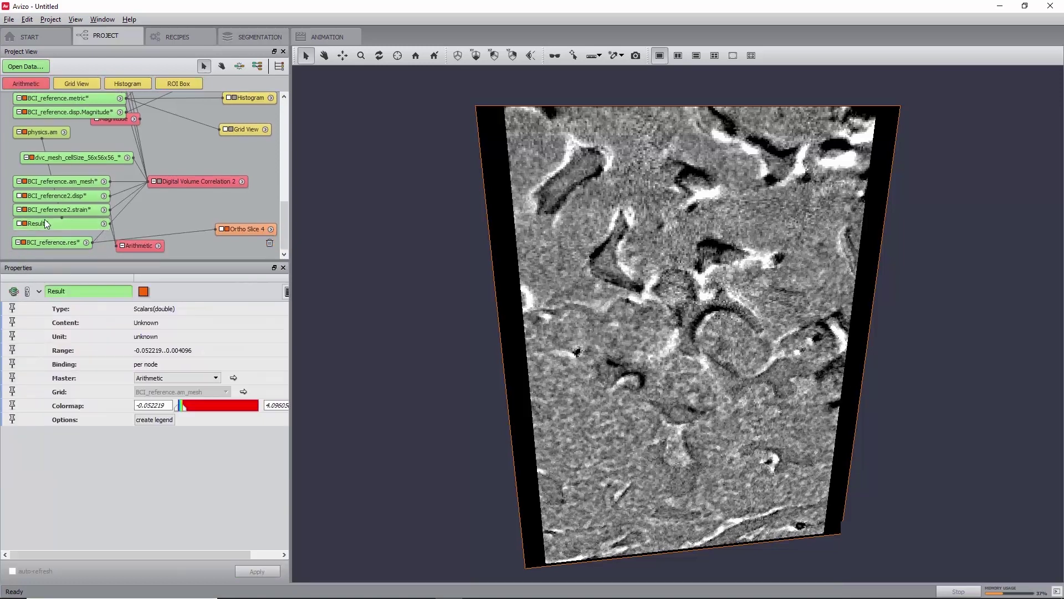
pyautogui.click(268, 552)
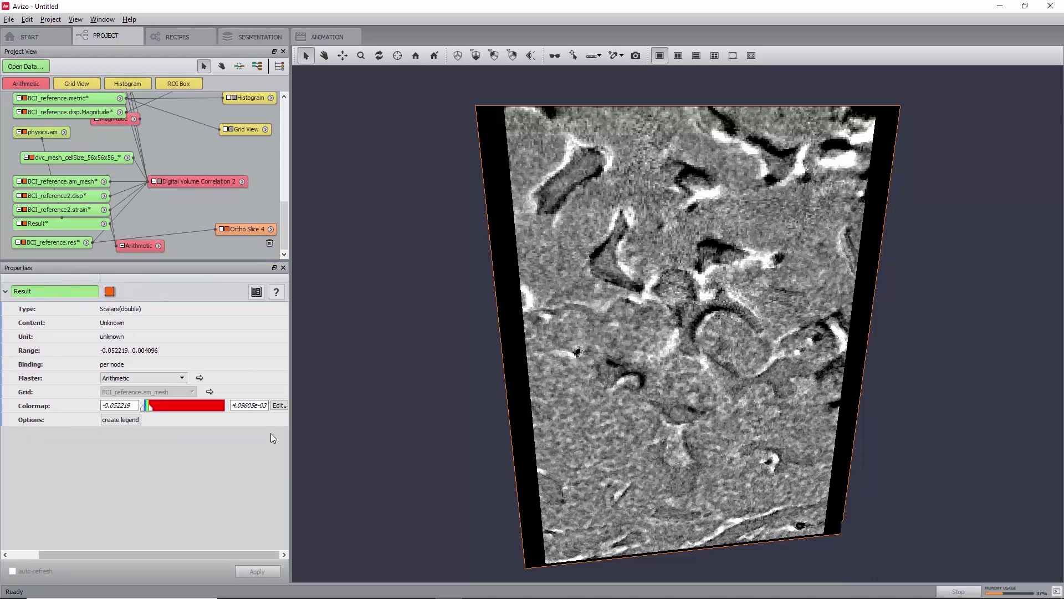
pyautogui.rightClick(270, 433)
pyautogui.click(299, 457)
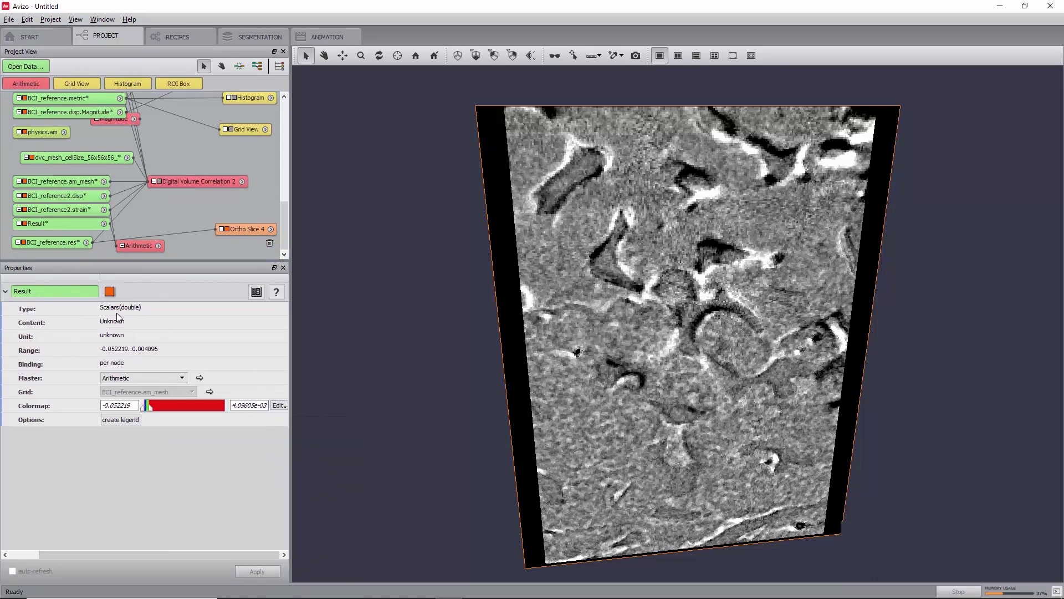
# Rename the Result field as E33.
pyautogui.rightClick(53, 224)
pyautogui.click(82, 234)
pyautogui.click(94, 265)
pyautogui.write('E33')
pyautogui.press('Return')
# Attach a Grid View to E33 and set its draw style to Solid Outline.
pyautogui.rightClick(76, 224)
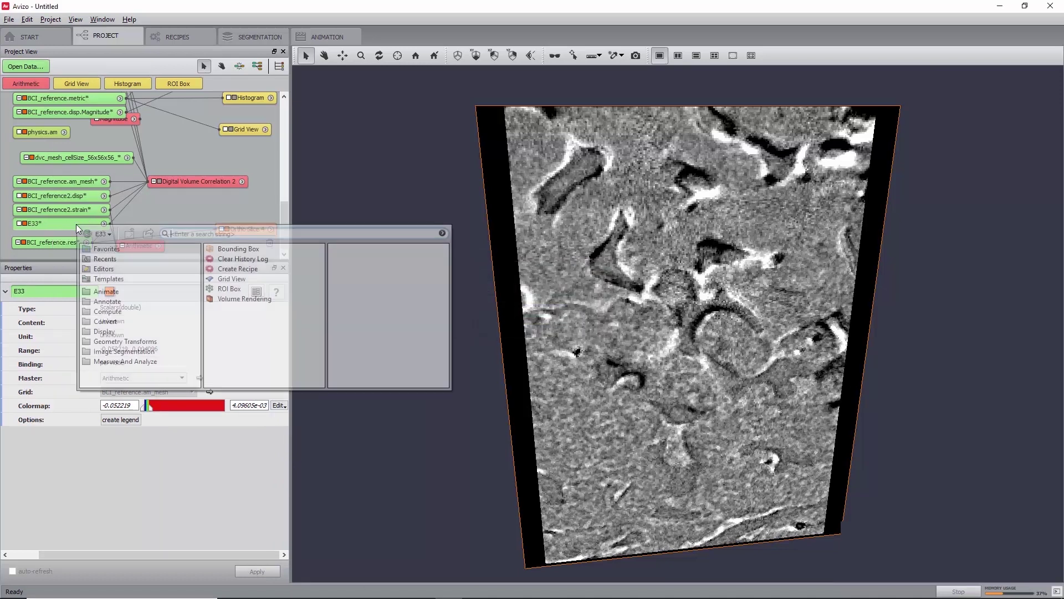
pyautogui.click(231, 279)
pyautogui.click(354, 313)
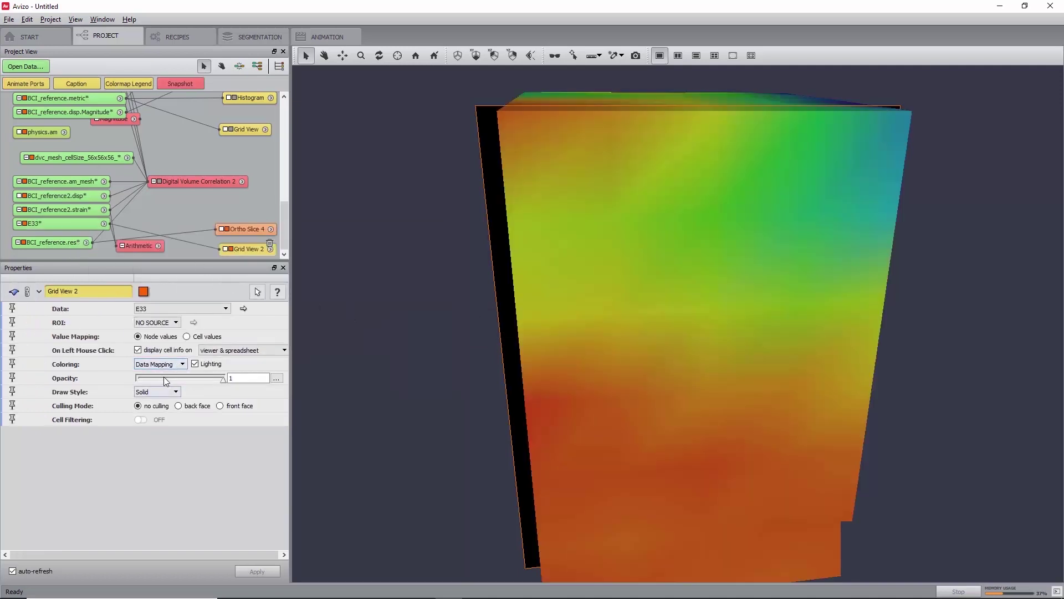
pyautogui.click(156, 392)
pyautogui.click(160, 410)
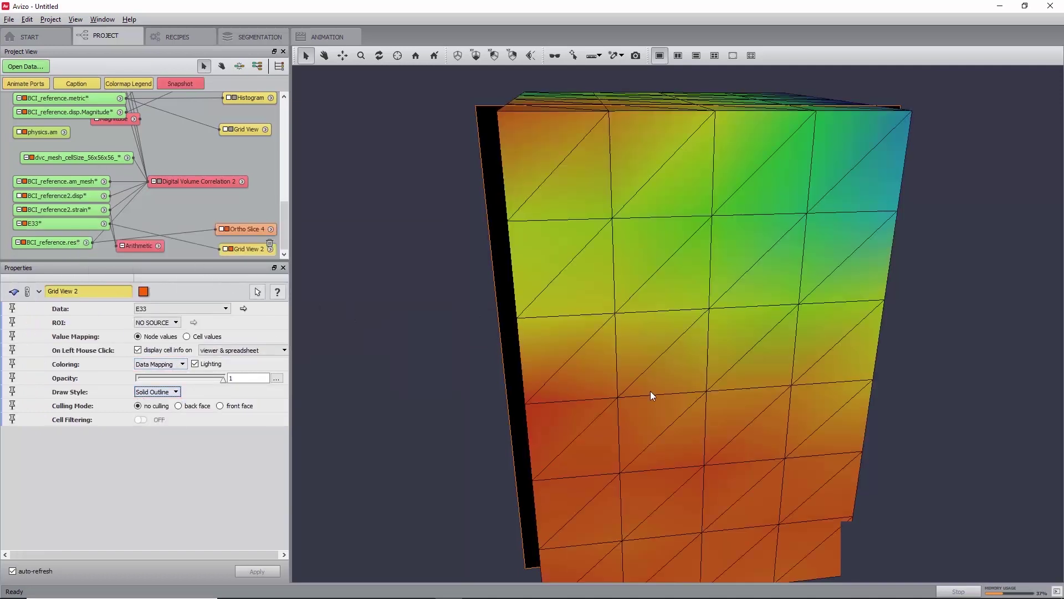
pyautogui.press('Escape')
pyautogui.moveTo(825, 424); pyautogui.dragTo(654, 386)
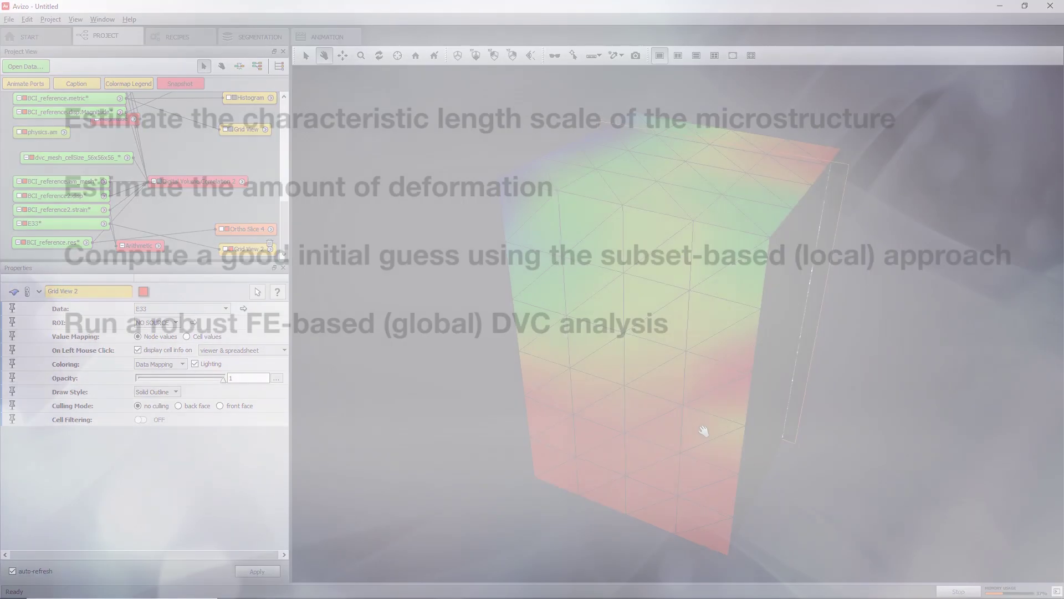